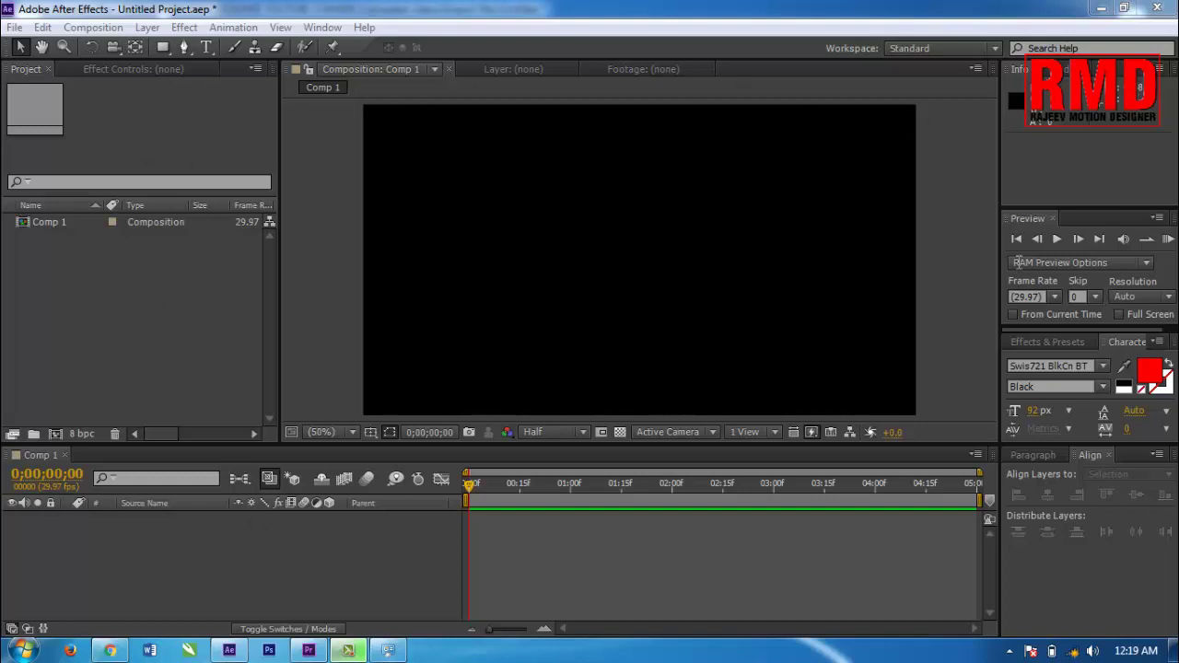
Create a new composition, Comp 2, with the default settings.
right_click(132, 295)
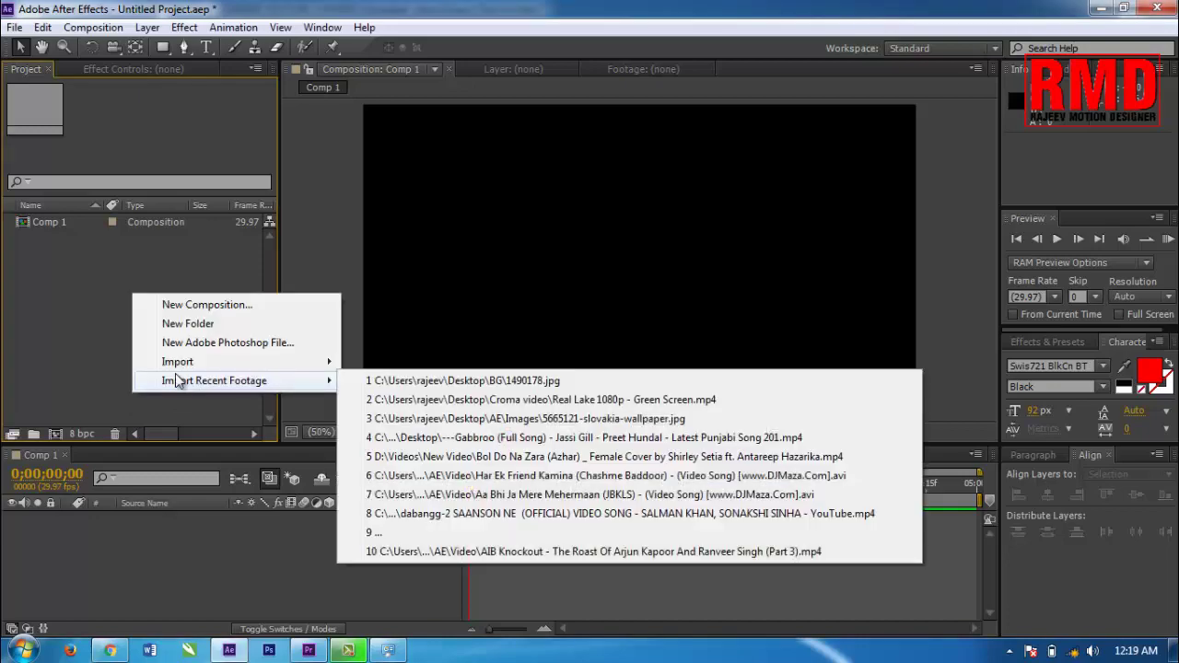
click(40, 286)
right_click(40, 289)
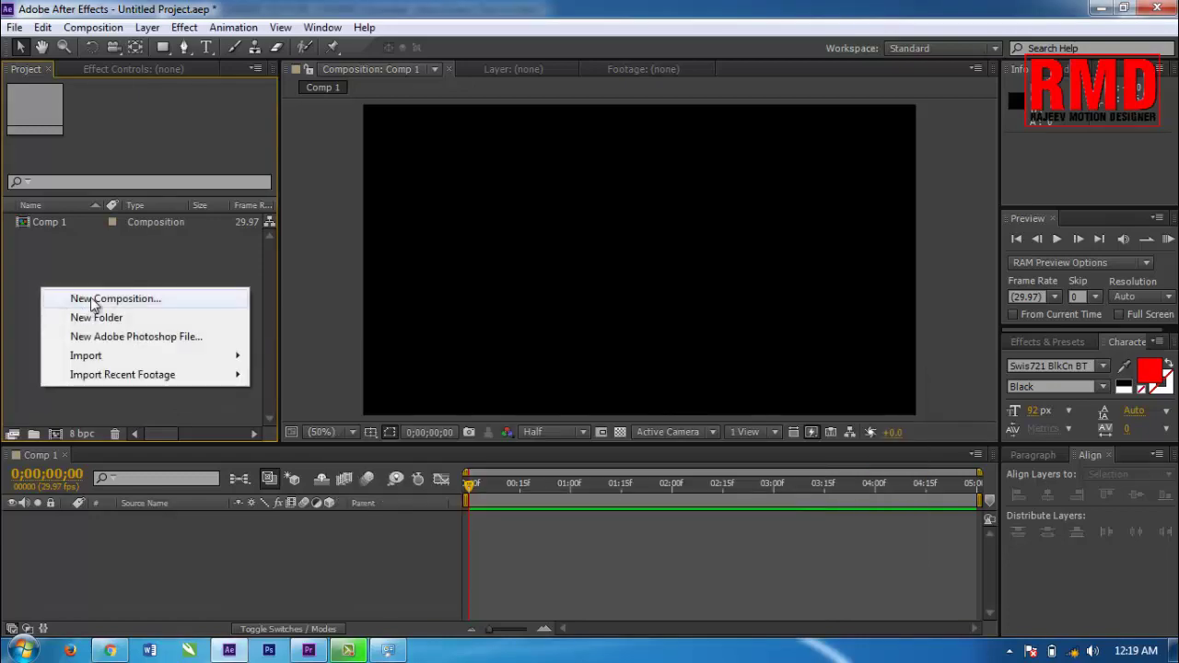
click(92, 299)
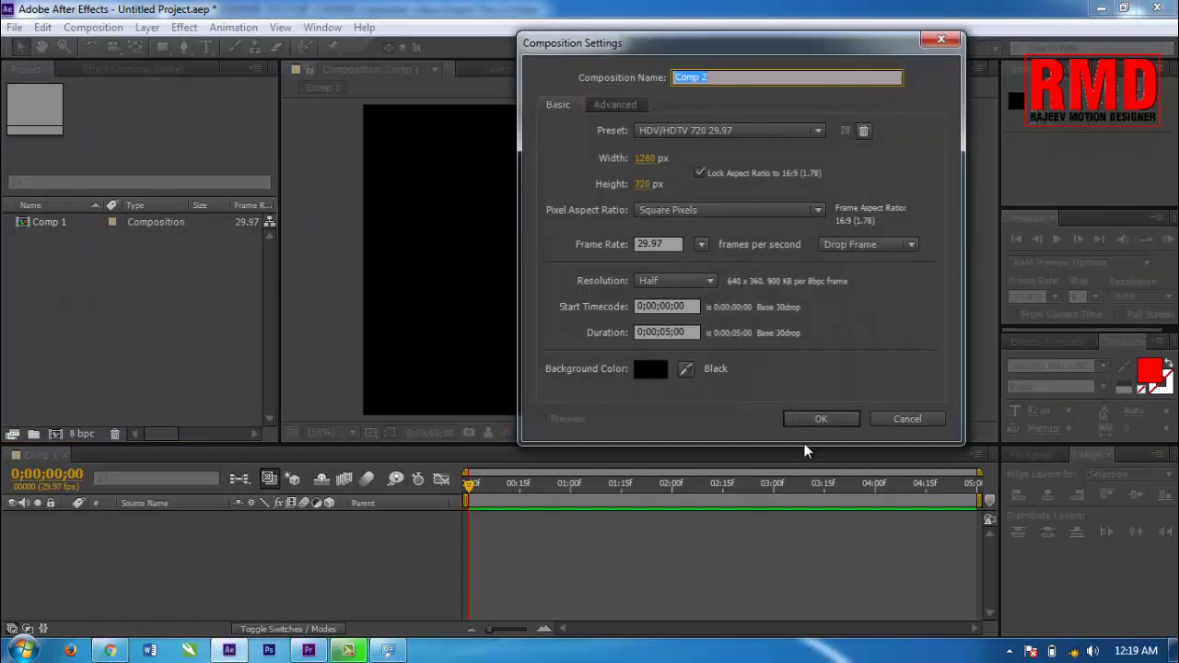
click(819, 420)
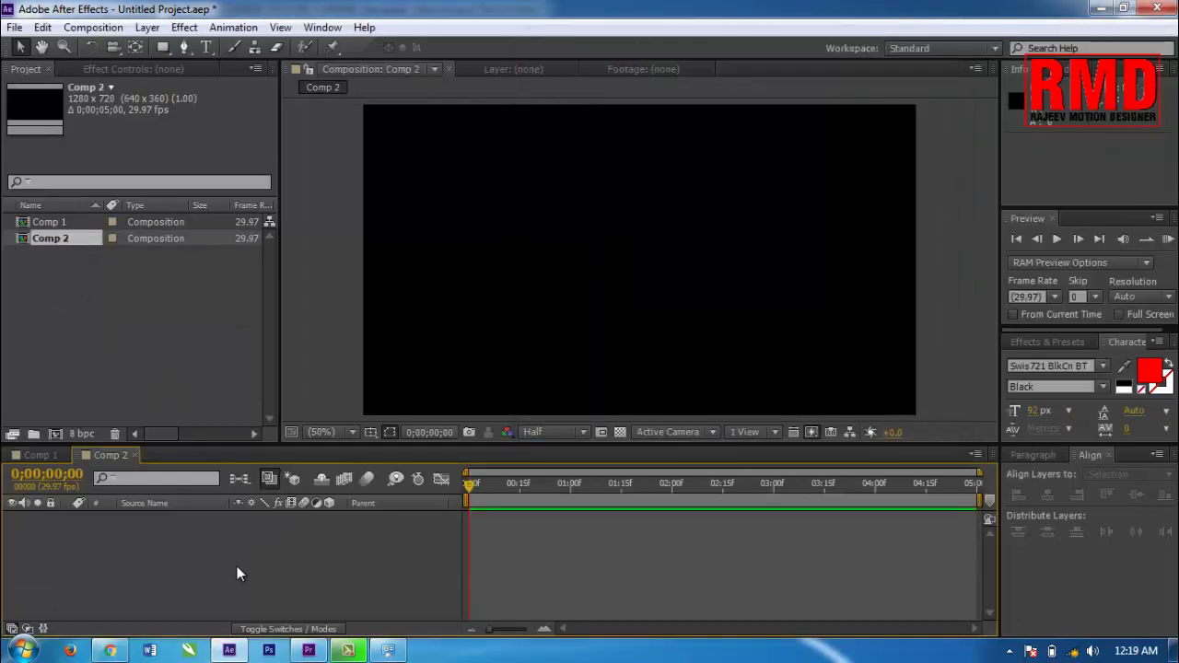
click(64, 317)
Add a full-frame cyan solid layer, Deep Cyan Solid 1, to Comp 2.
right_click(217, 547)
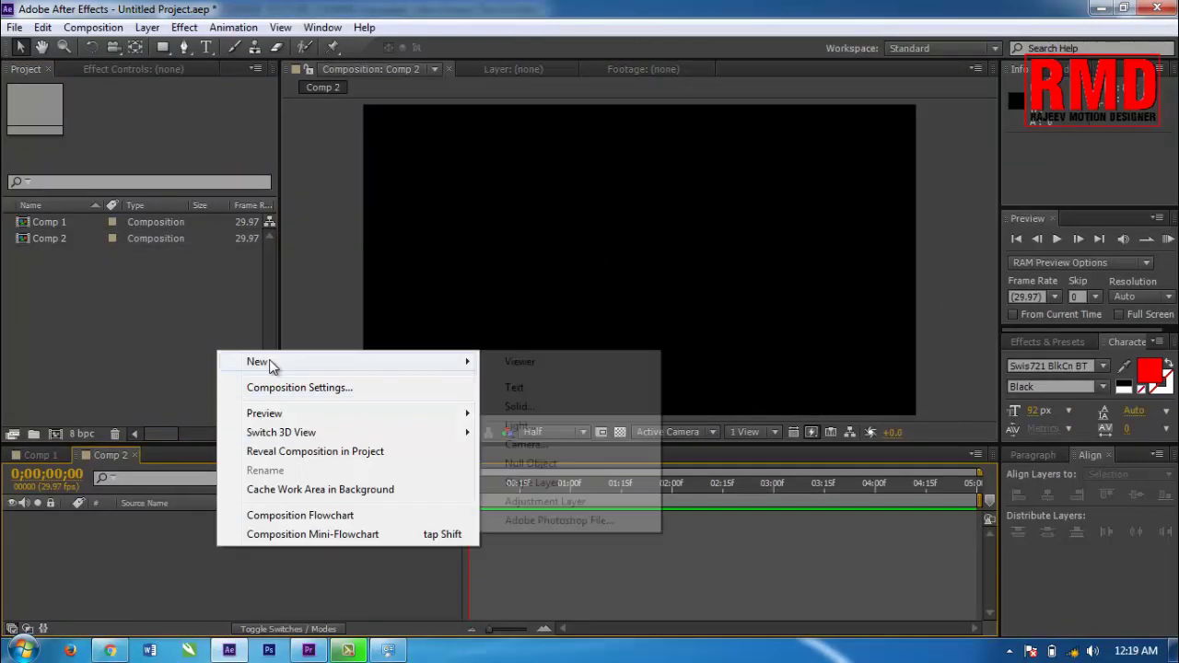
right_click(199, 552)
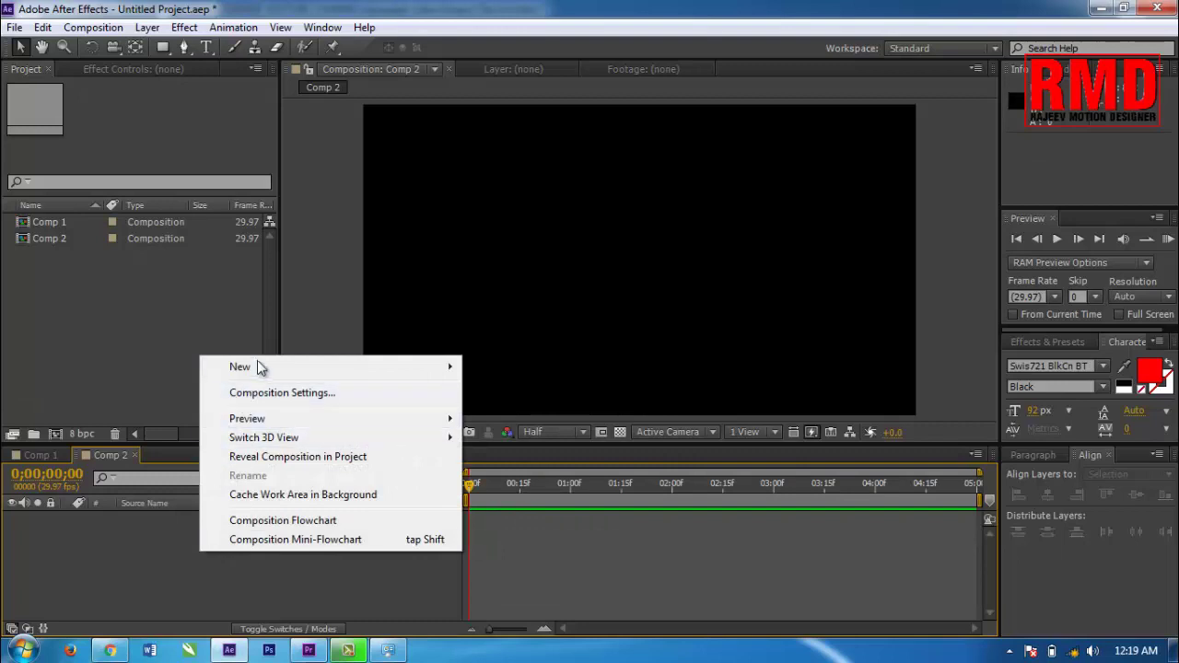
mouse_move(257, 361)
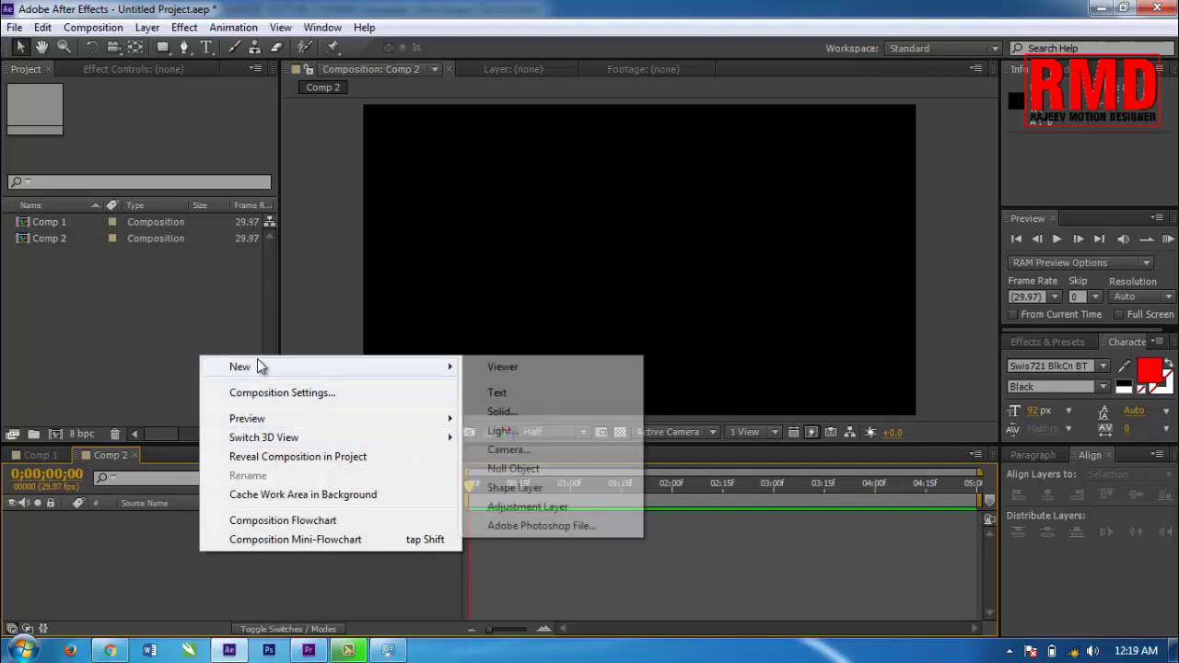
click(516, 413)
click(779, 311)
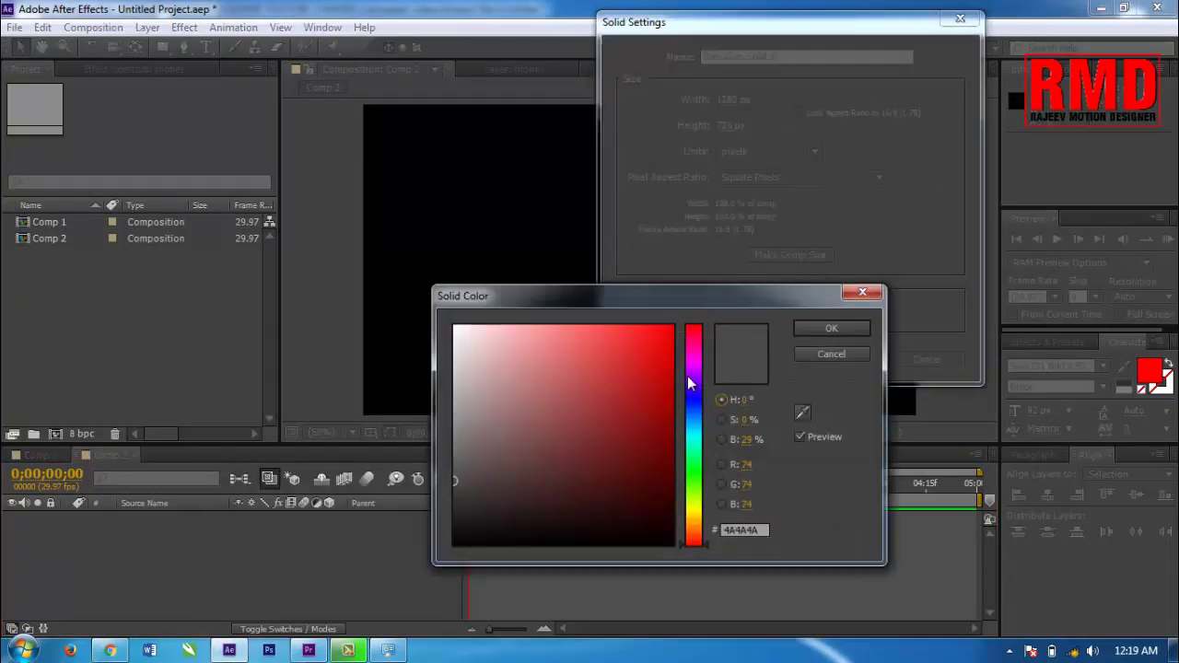
mouse_move(628, 398)
mouse_down()
mouse_move(656, 434)
mouse_move(691, 439)
mouse_move(688, 330)
mouse_move(668, 403)
mouse_up()
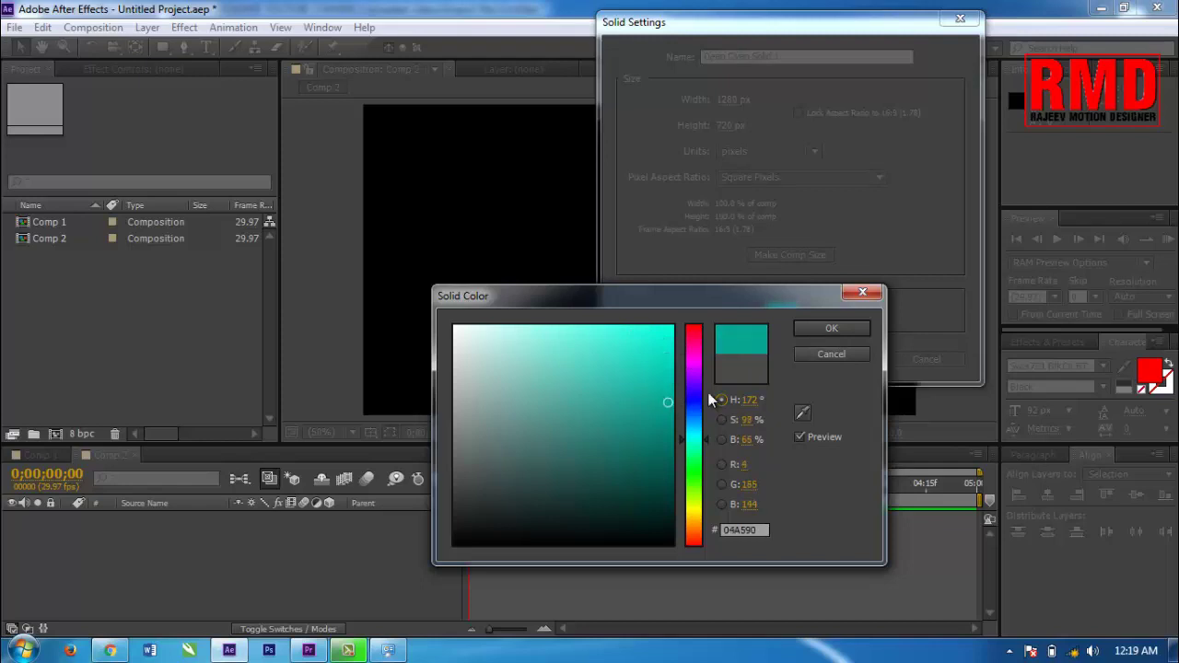
click(830, 330)
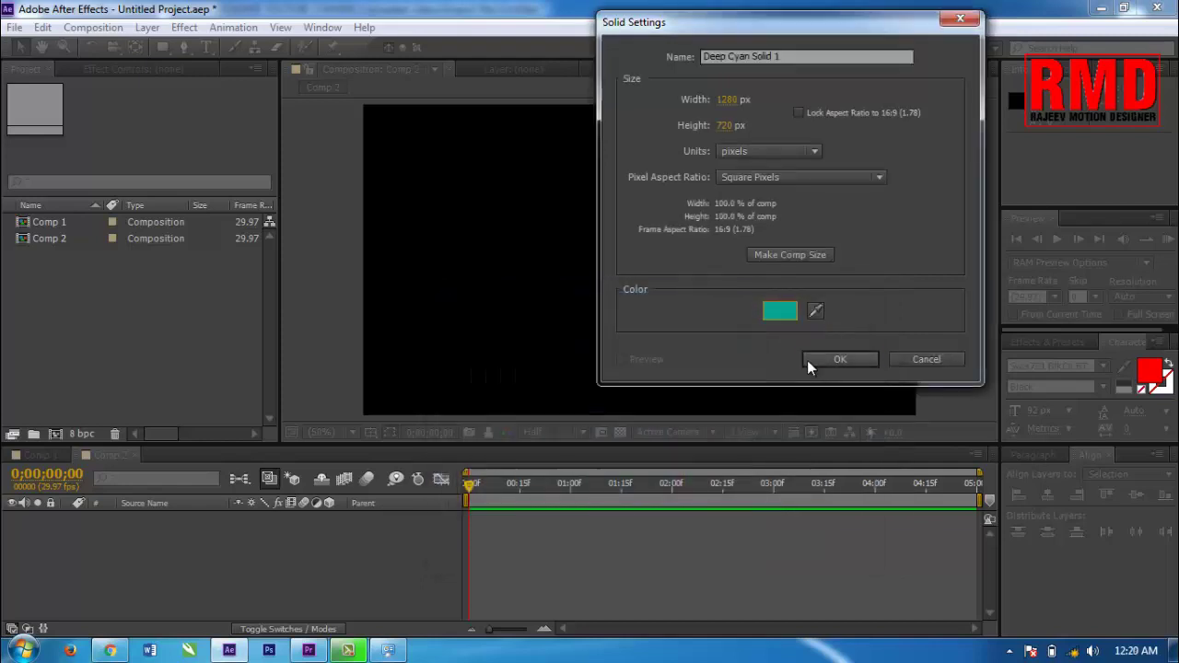
click(807, 360)
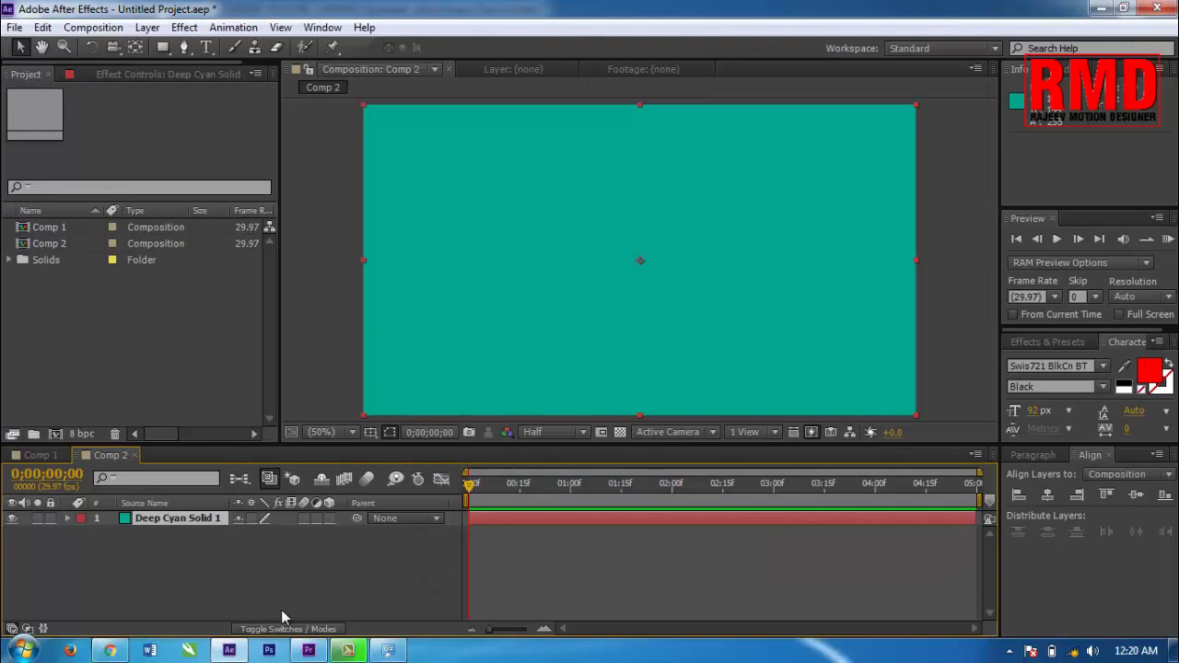
click(269, 559)
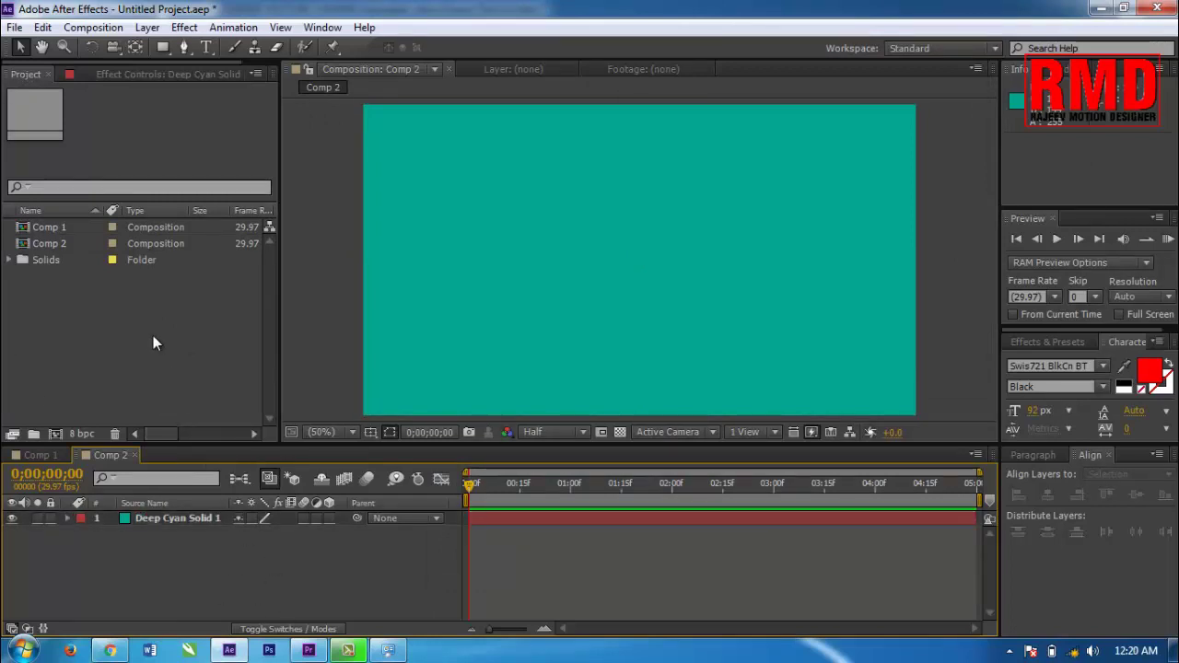
Type the red title 'RAJEEV MOTION' with 'DESIGNER' on a second line.
click(207, 48)
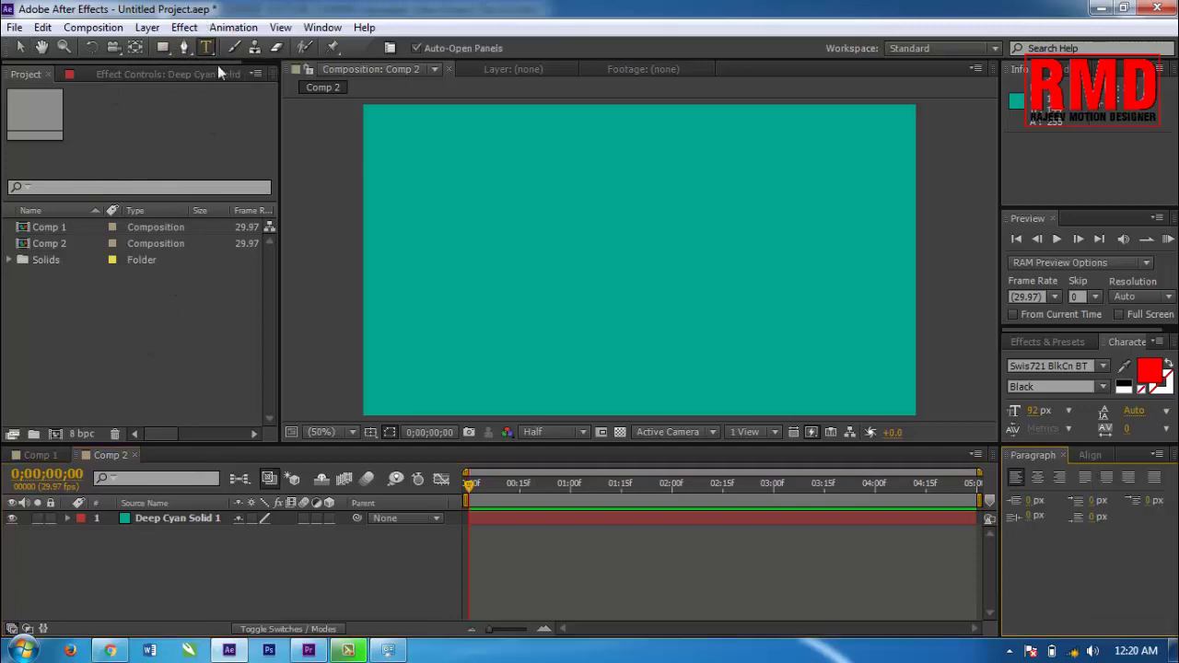
click(521, 244)
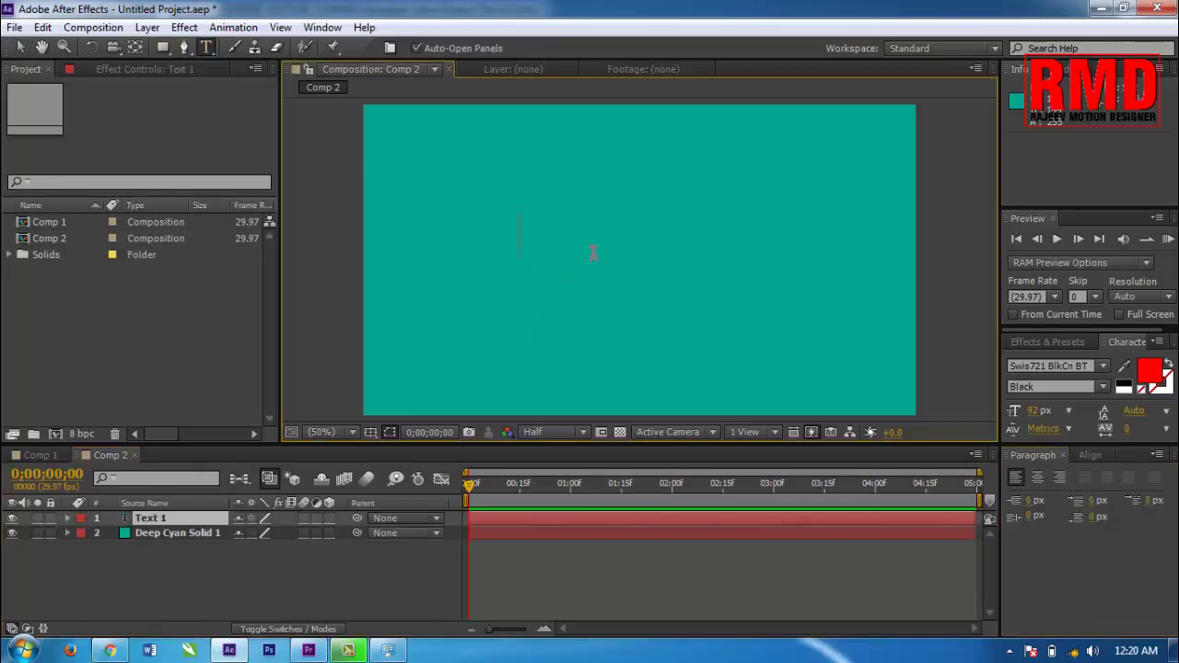
text(RAJEEV MO )
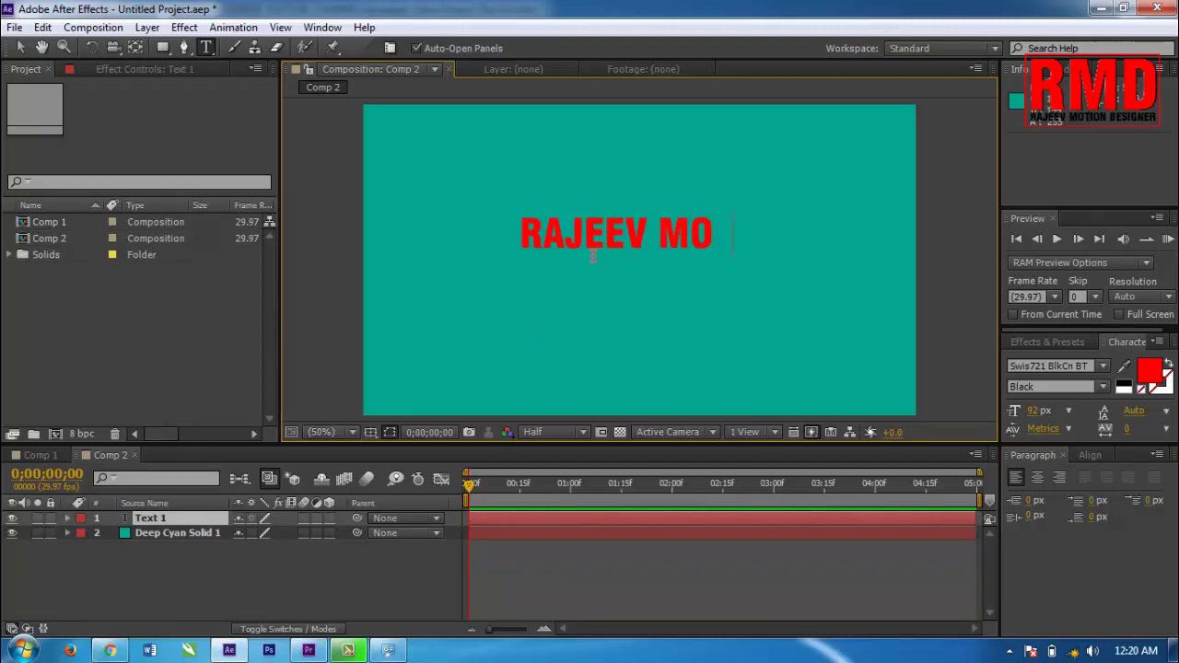
text(TION)
key(Return)
text(D)
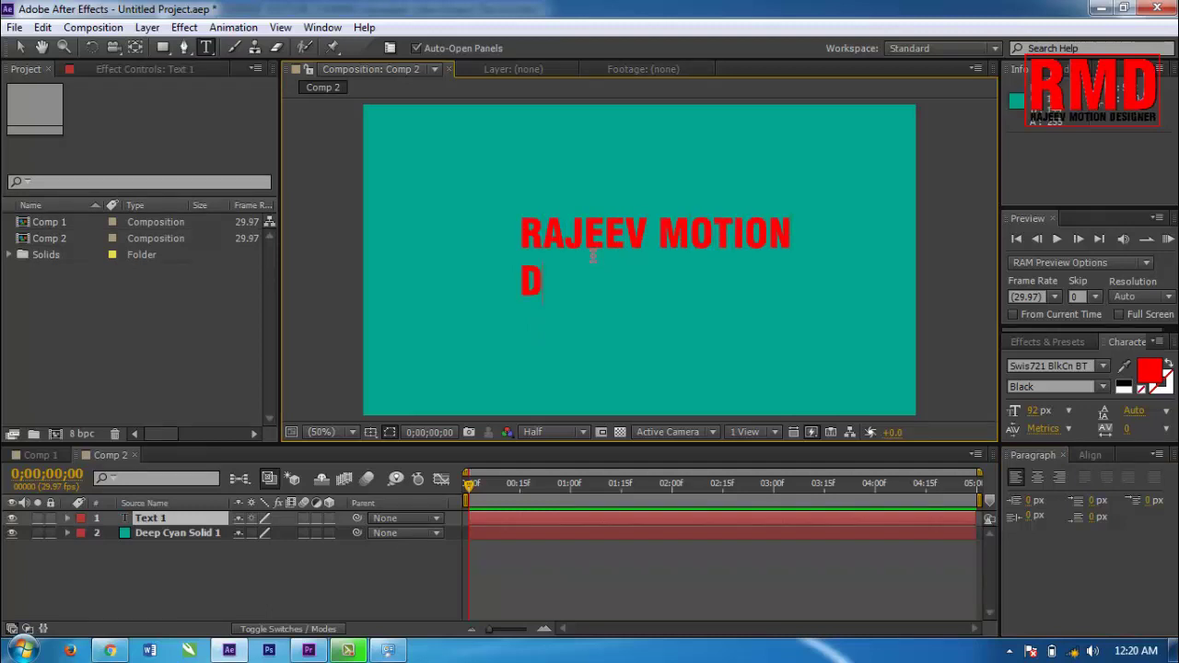
text(ESIGNER)
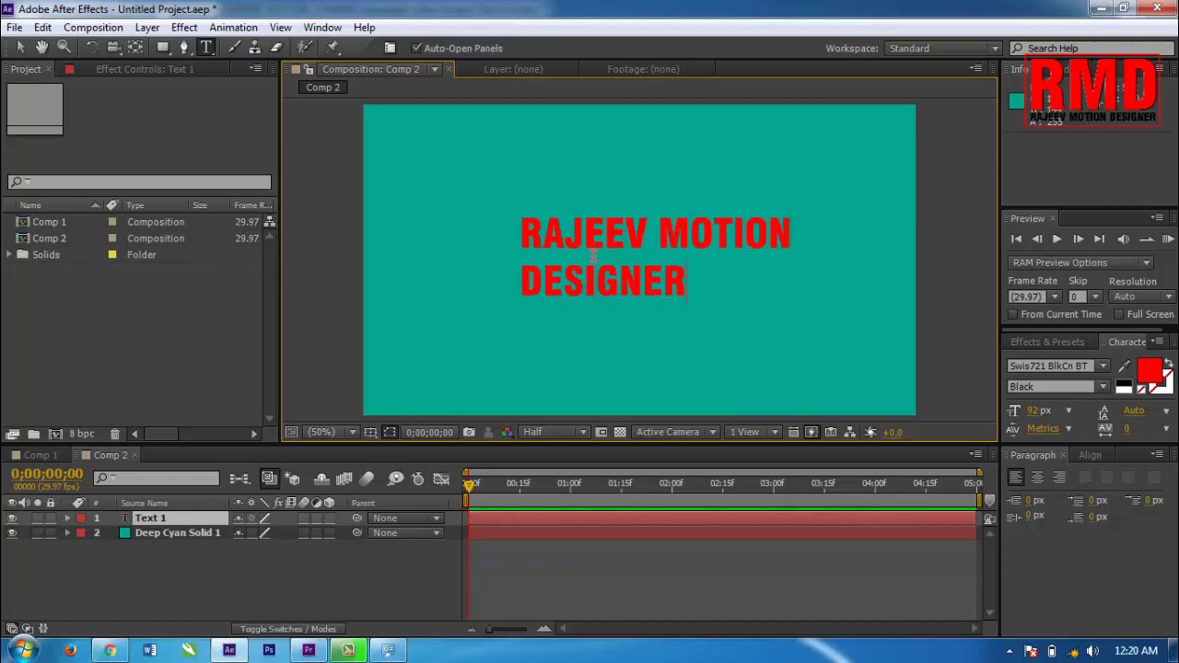
Center-align both text lines and center the text layer horizontally and vertically in the comp.
key(ctrl+a)
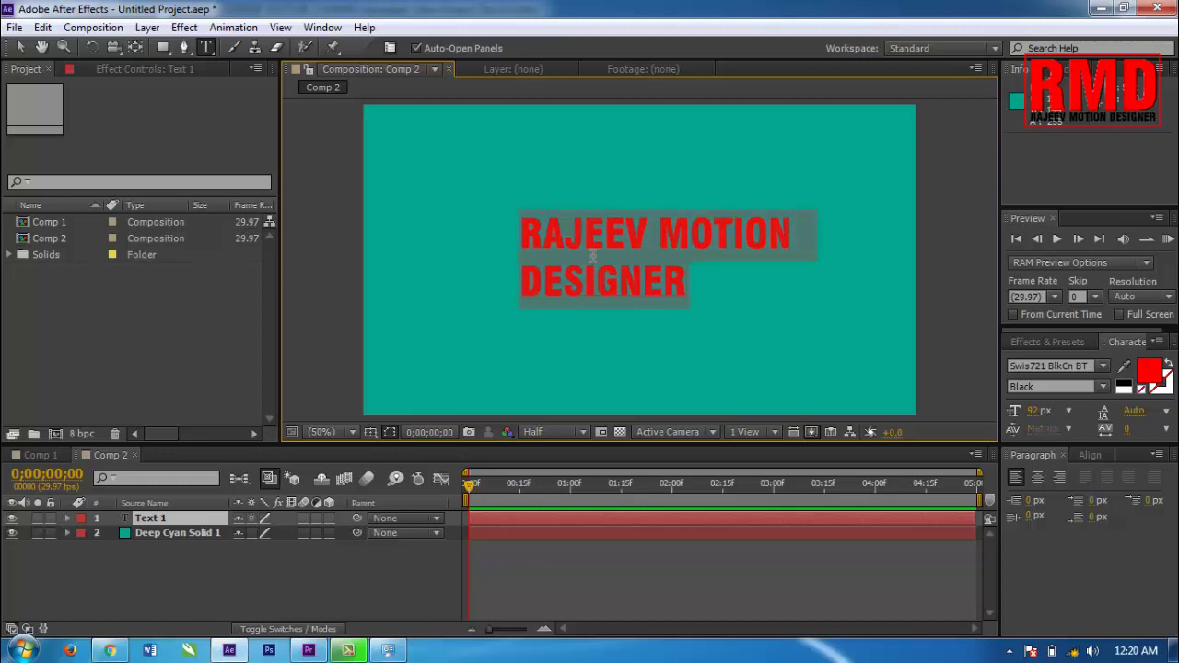
click(1029, 481)
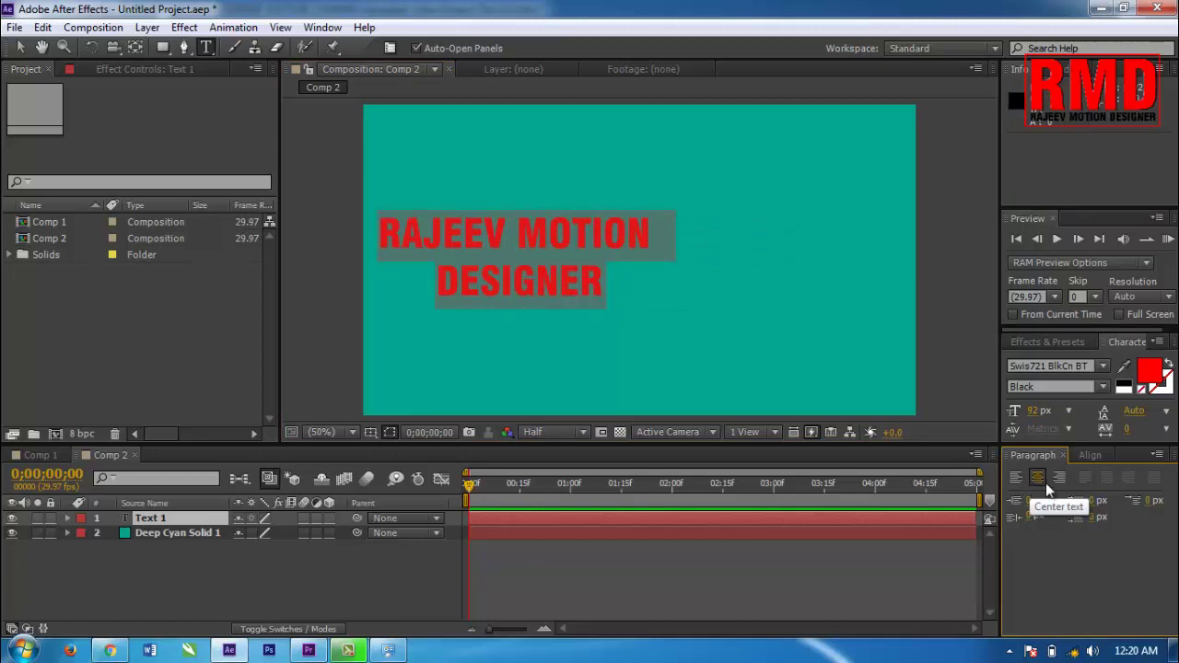
click(1086, 454)
click(1047, 496)
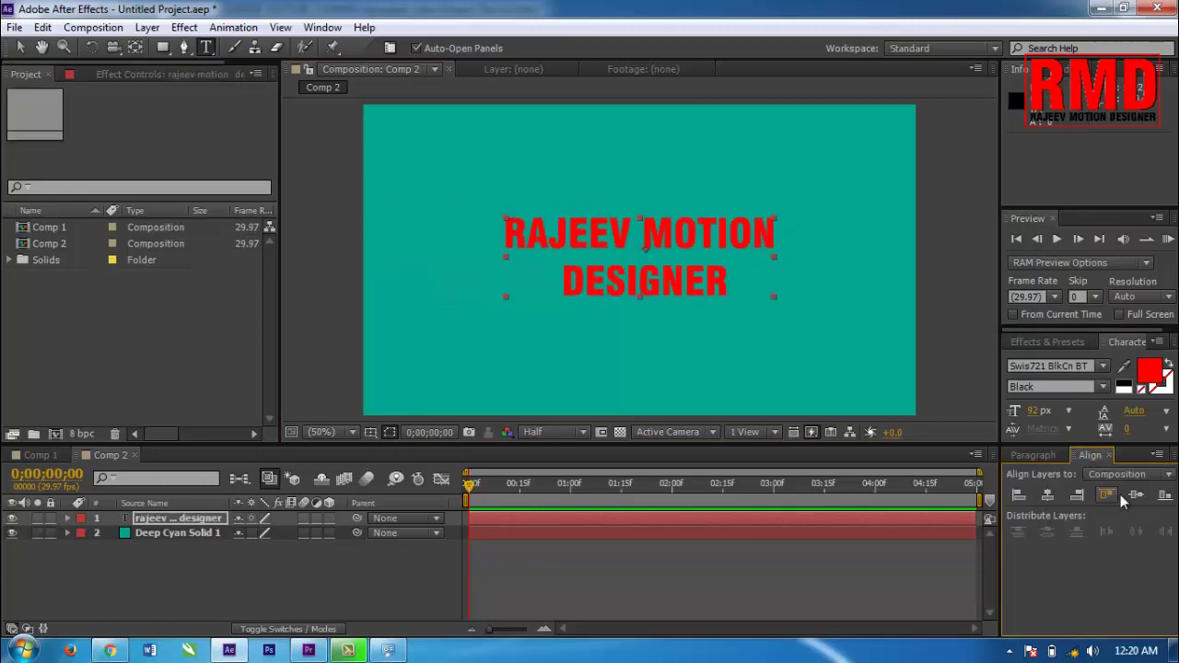
click(1137, 495)
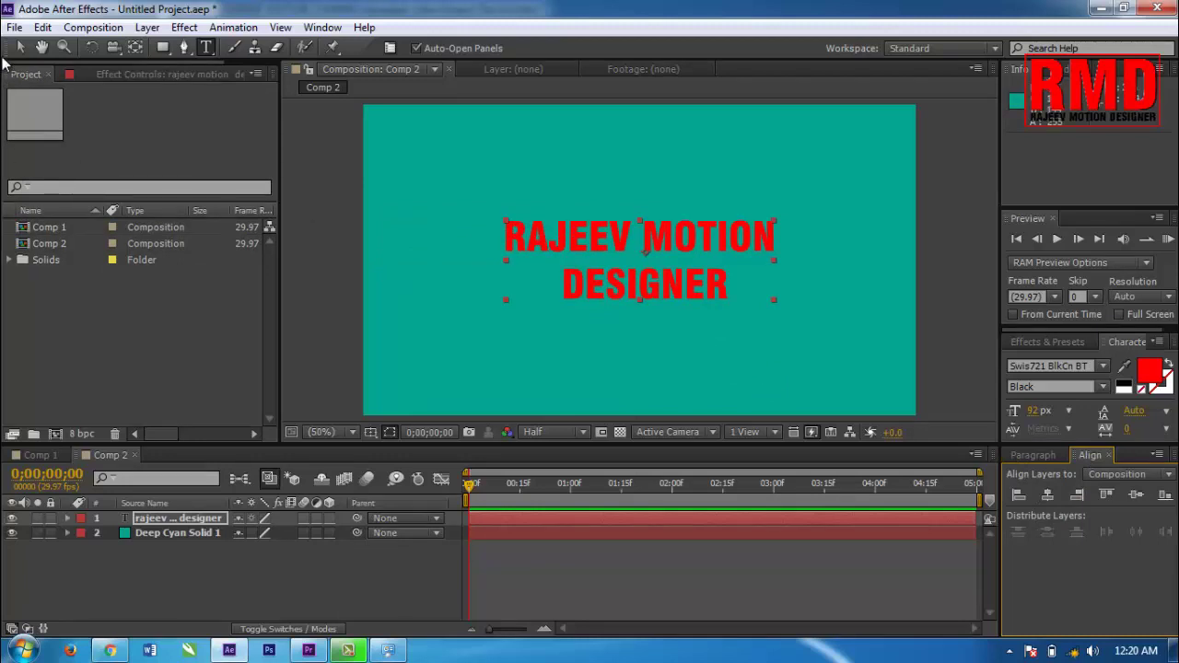
click(20, 47)
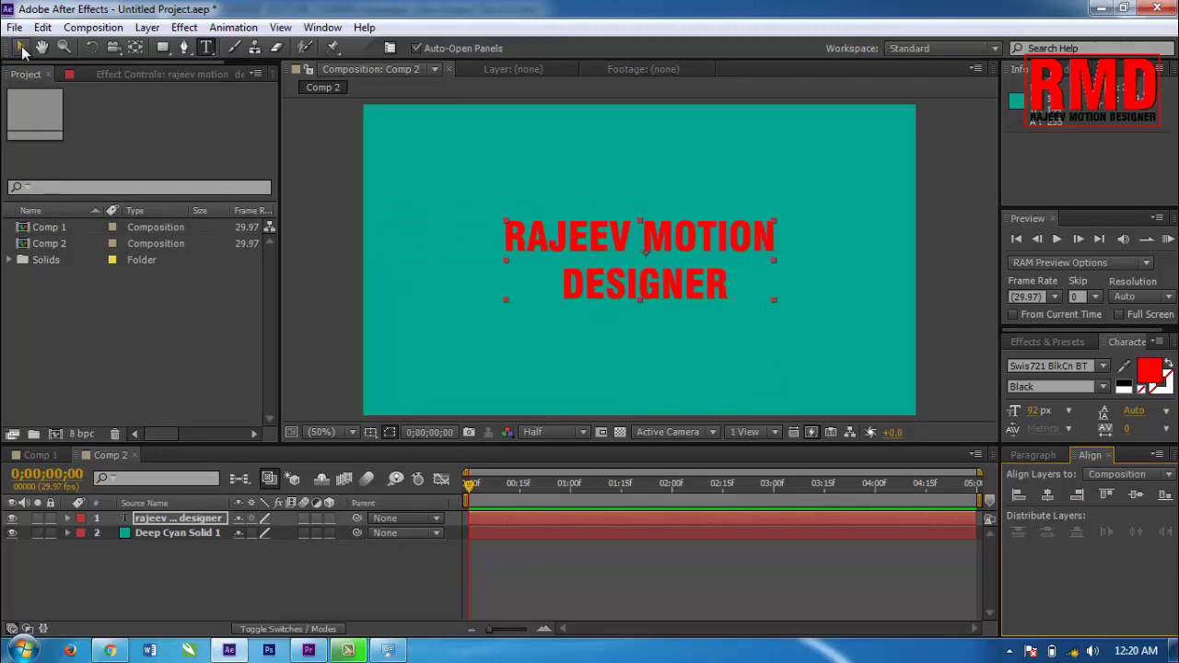
Apply a Drop Shadow layer style to the RAJEEV MOTION DESIGNER text layer.
right_click(548, 242)
mouse_move(703, 279)
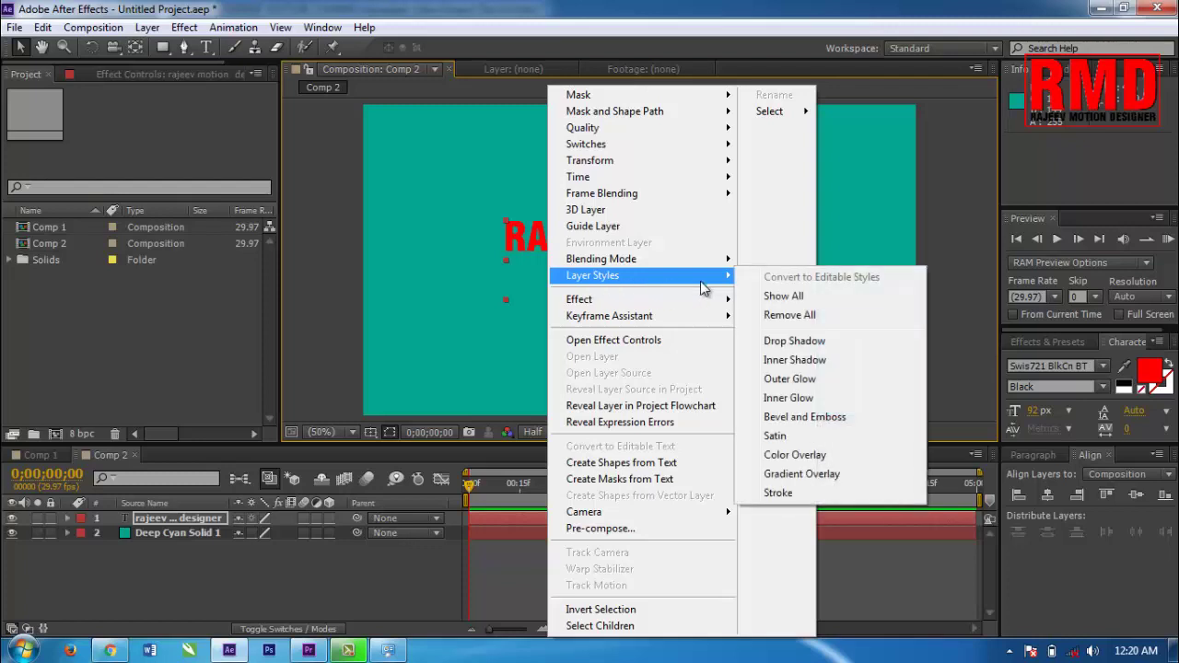
click(802, 341)
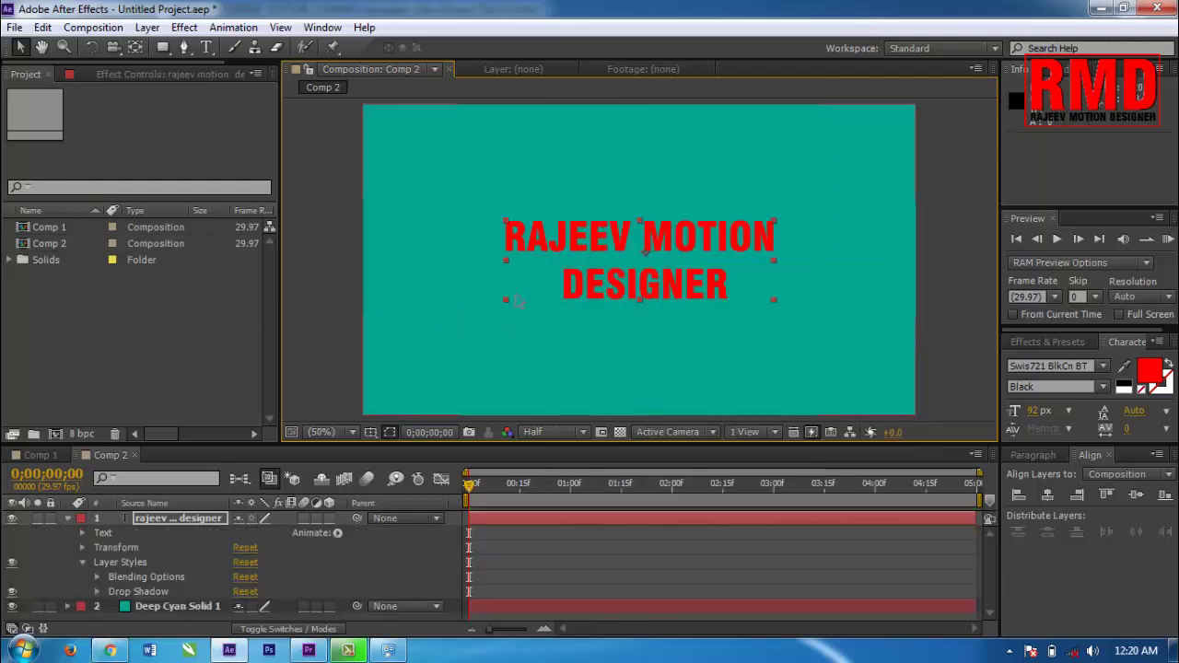
click(327, 276)
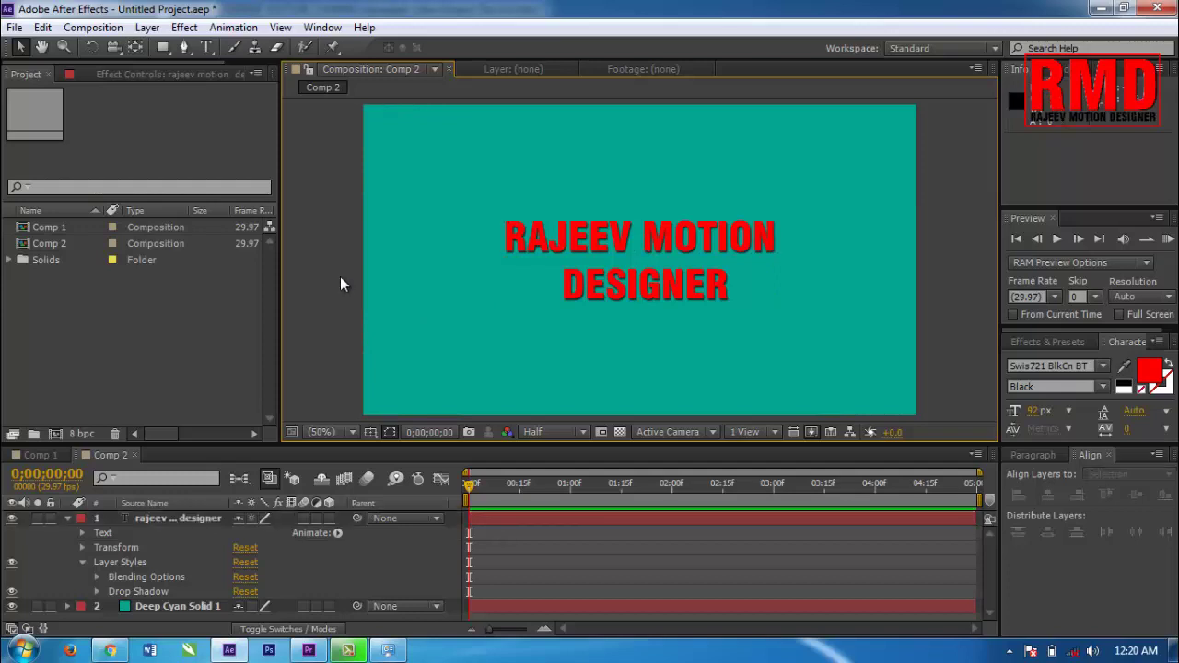
click(665, 245)
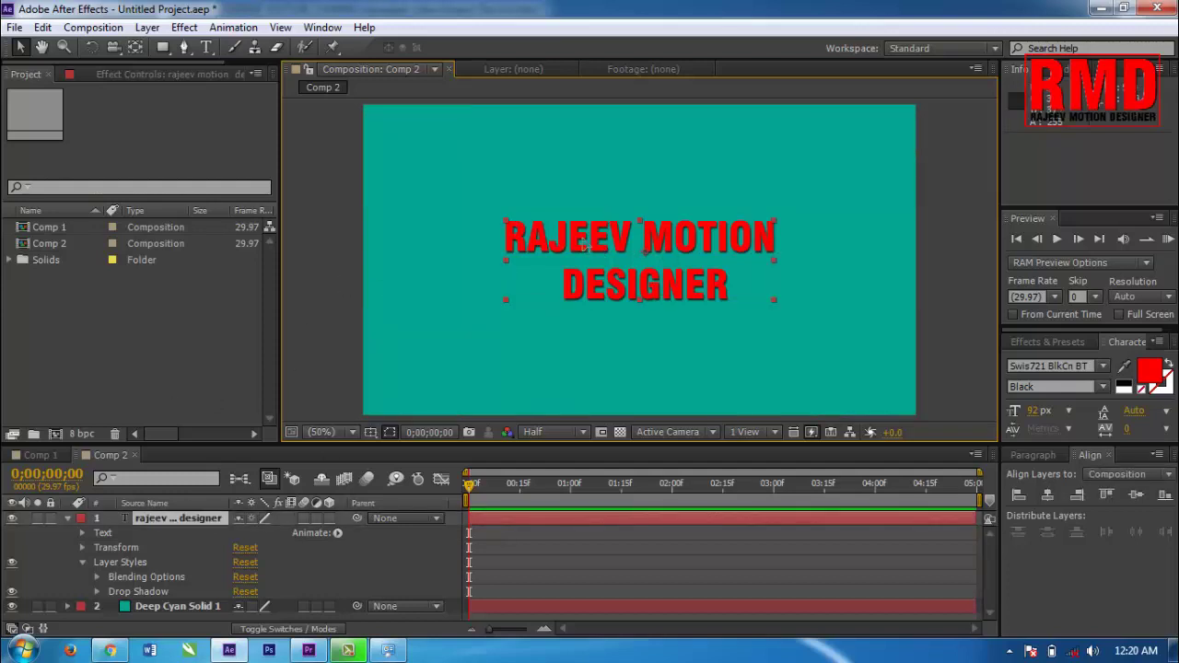
Scrub the title's font size up to 117 px.
double_click(583, 238)
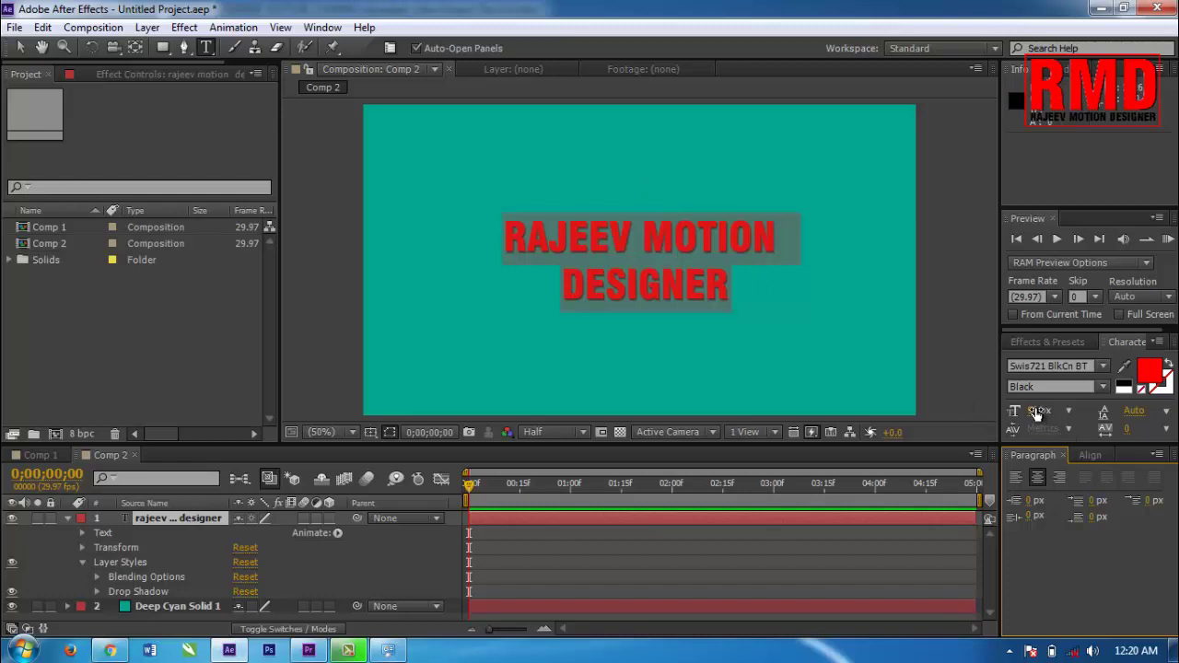
drag(1040, 414, 1090, 420)
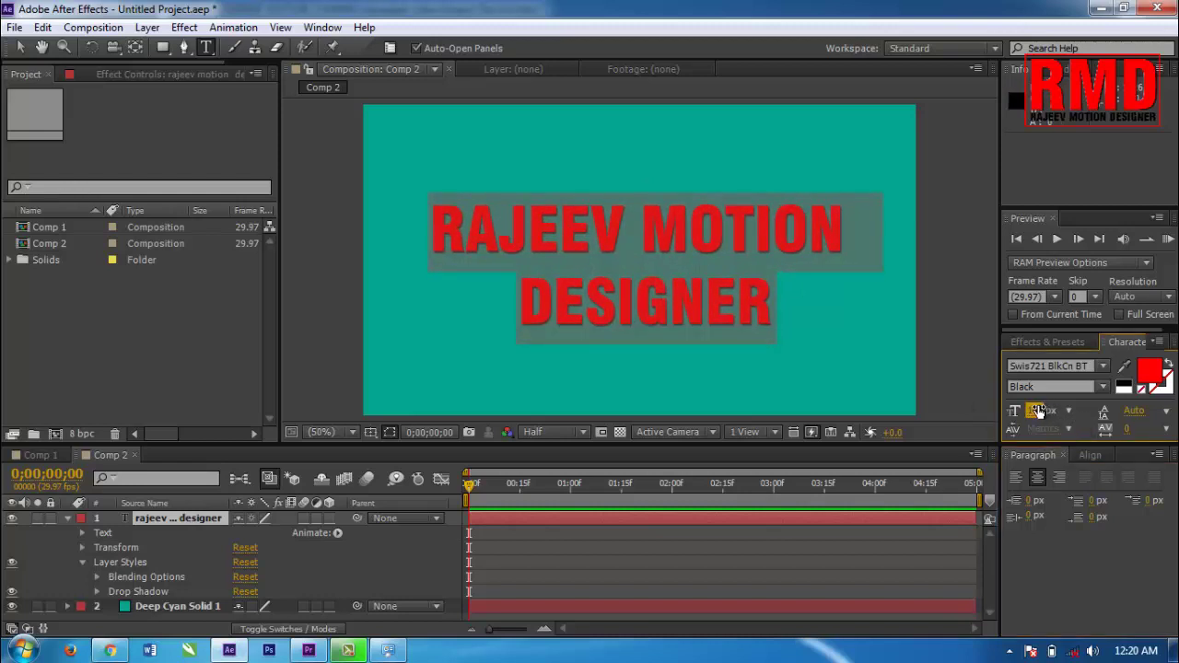
drag(1034, 415, 1014, 417)
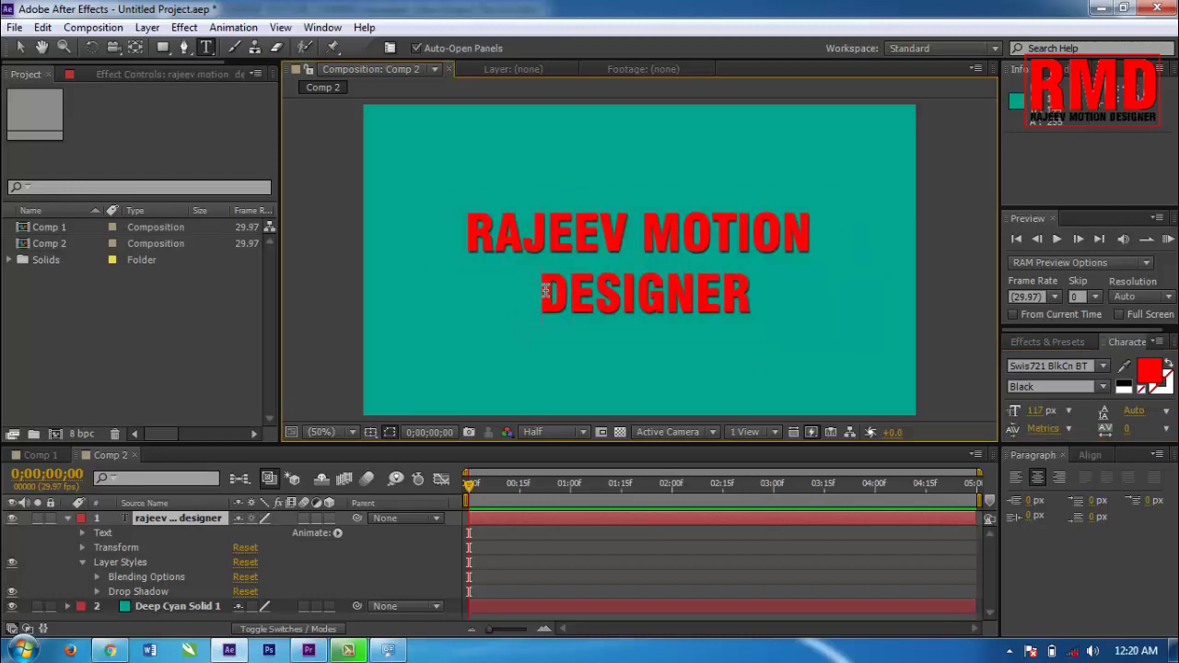
Tighten the line spacing so DESIGNER sits closer, then finish editing and reselect the layer.
drag(542, 295, 800, 353)
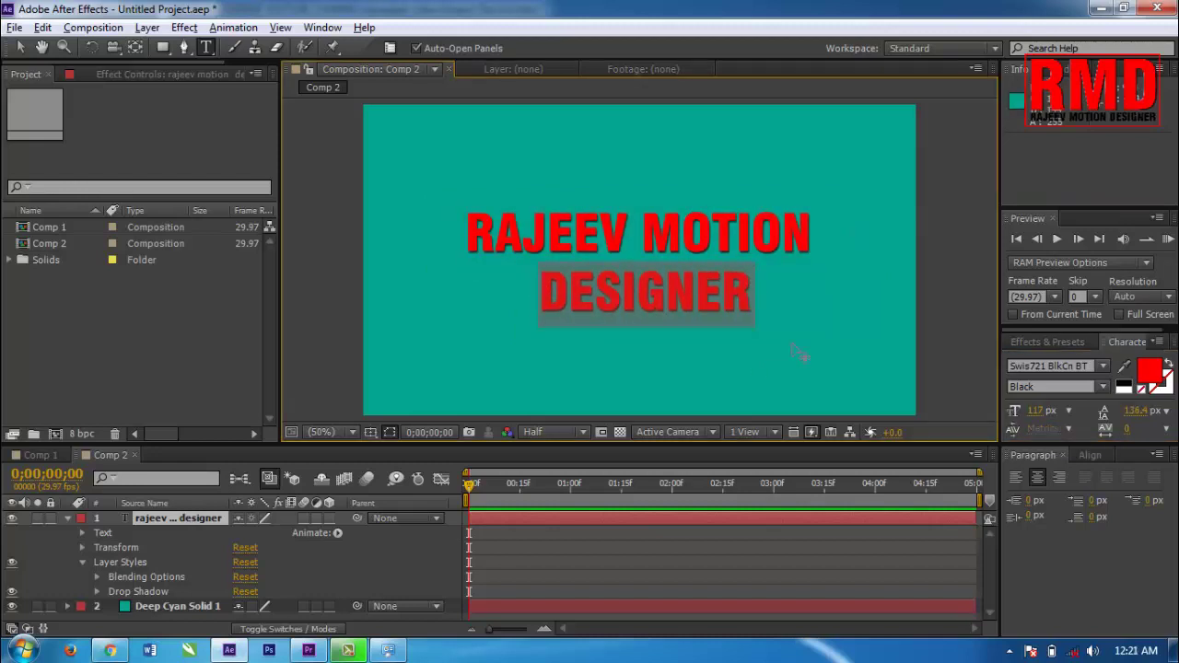
key(alt+Up)
key(alt+Up)
key(alt+Up)
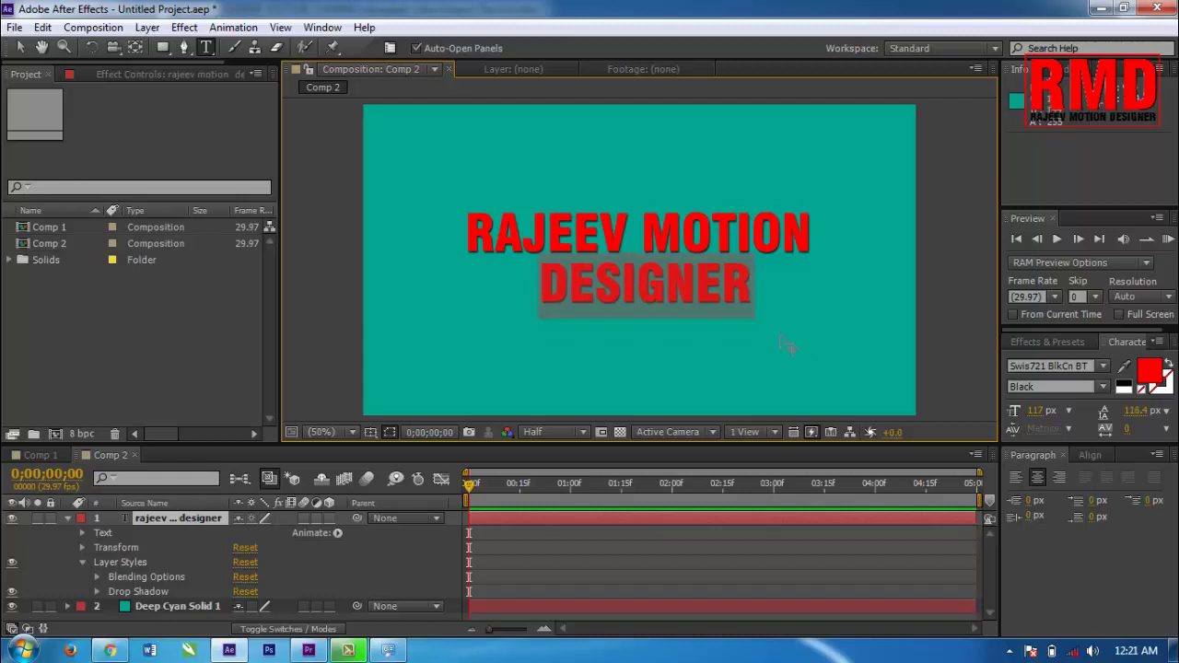
click(23, 50)
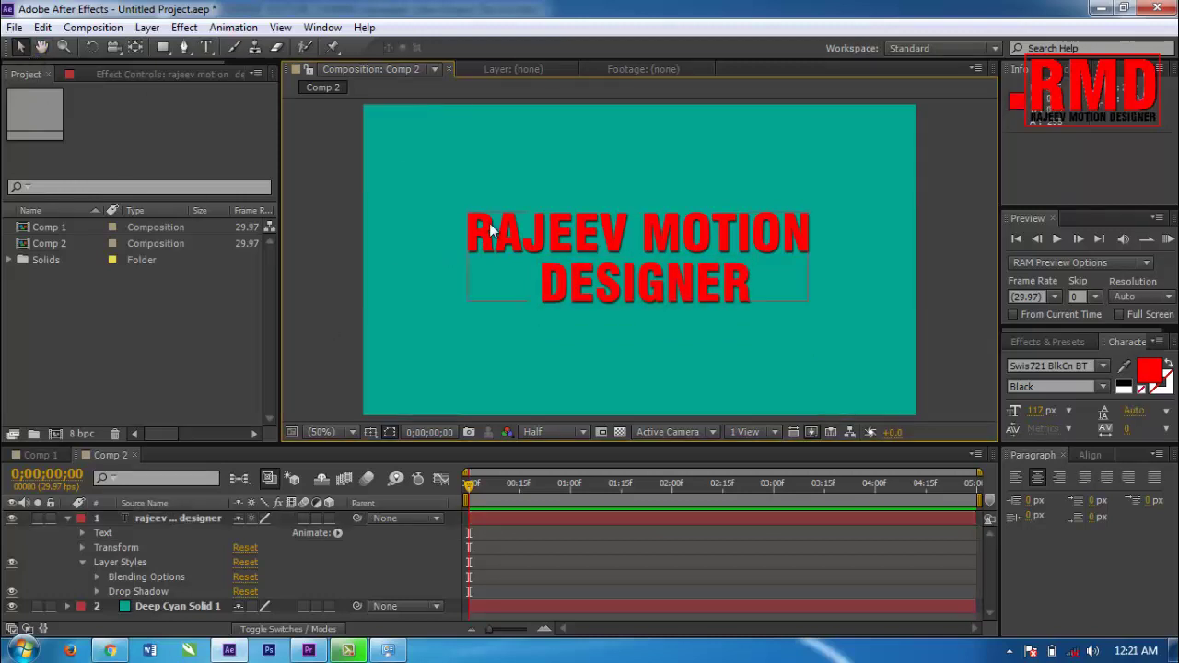
click(66, 518)
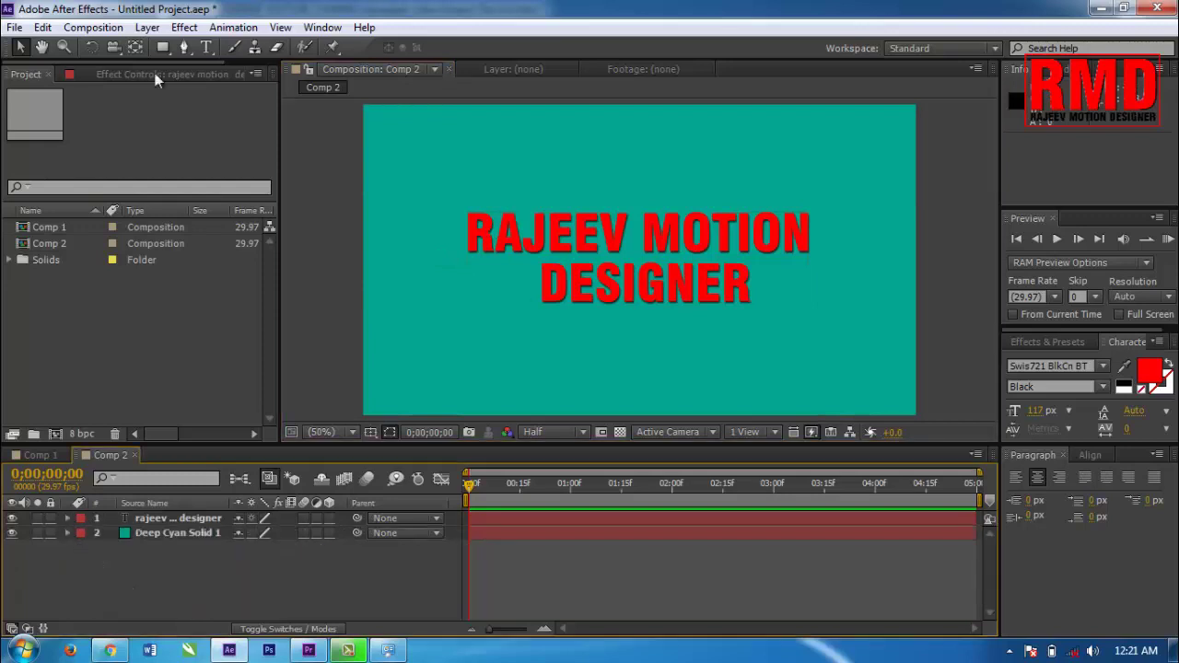
click(648, 270)
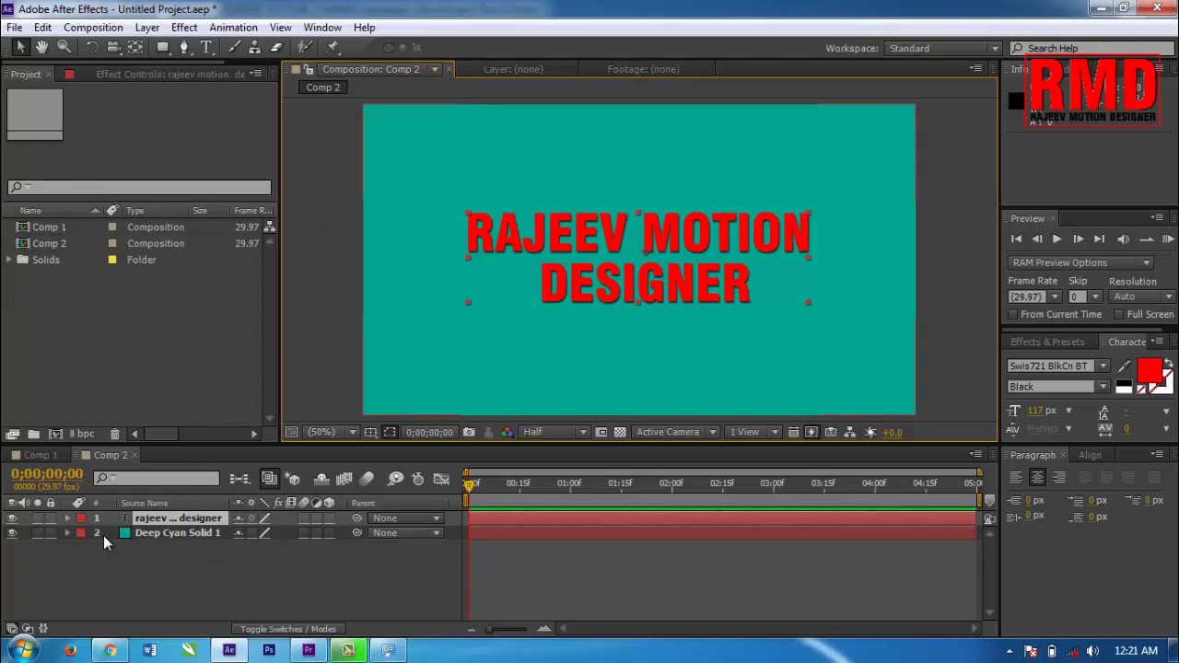
Keyframe the text's Scale at 100% at 0 s and 557% at 3 s.
click(156, 519)
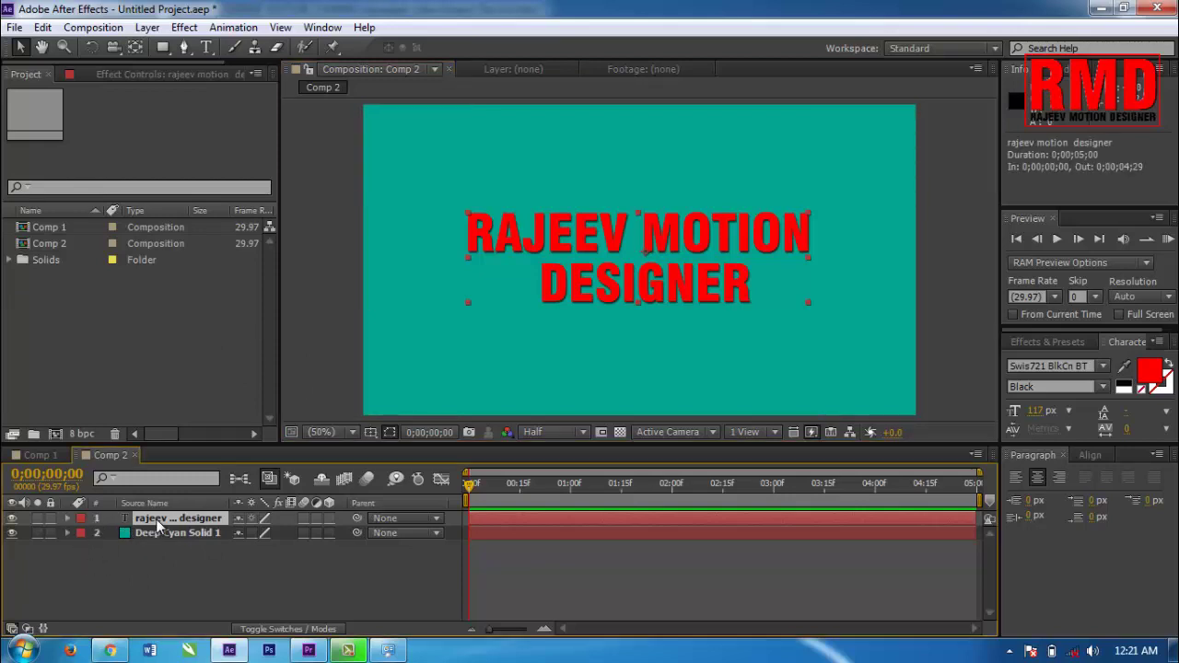
key(s)
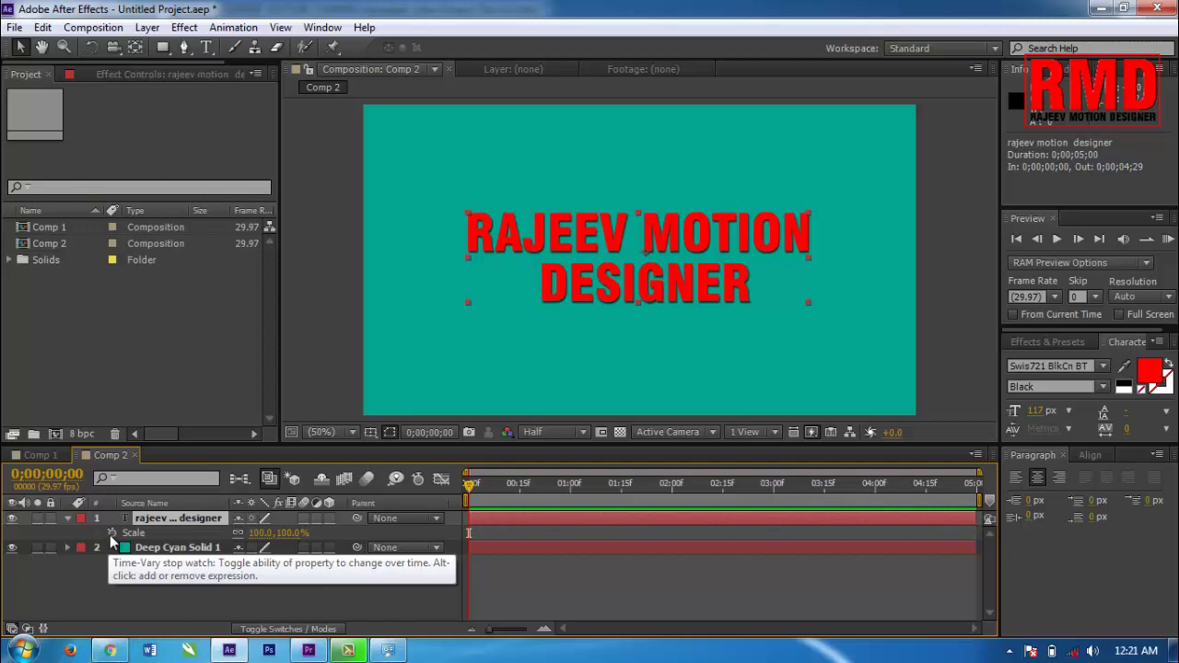
click(111, 533)
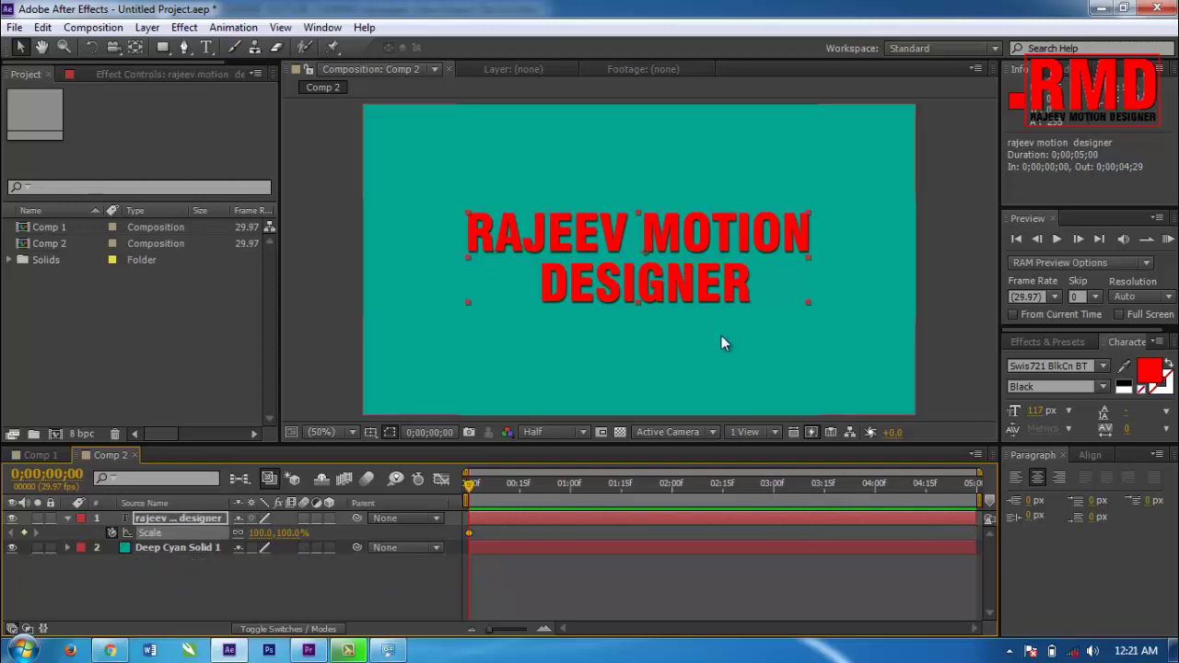
click(774, 487)
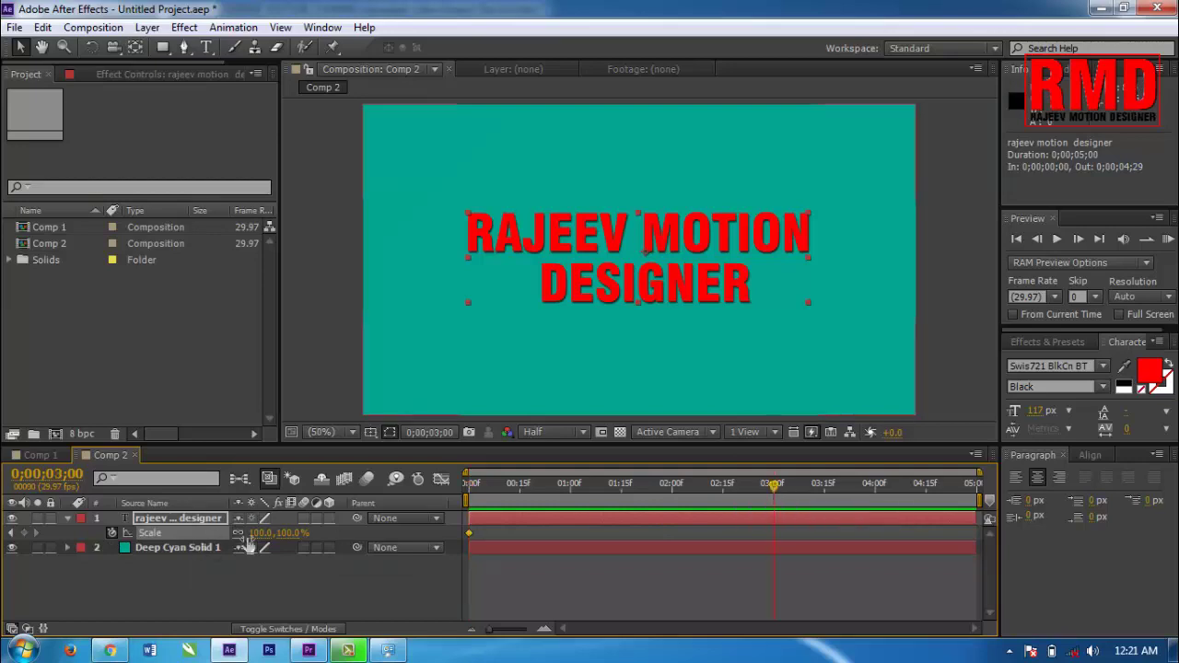
mouse_move(281, 540)
mouse_down()
mouse_move(449, 513)
mouse_move(608, 507)
mouse_up()
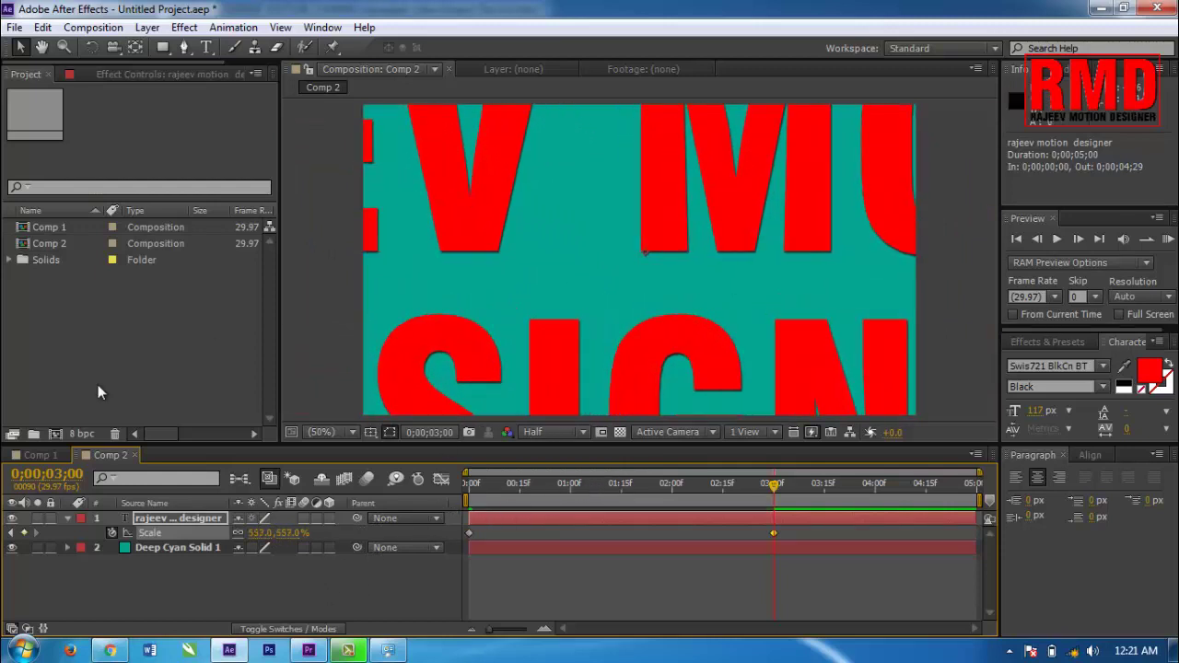
Switch the text layer to 3D and enable Motion Blur and Draft 3D for the comp.
click(330, 519)
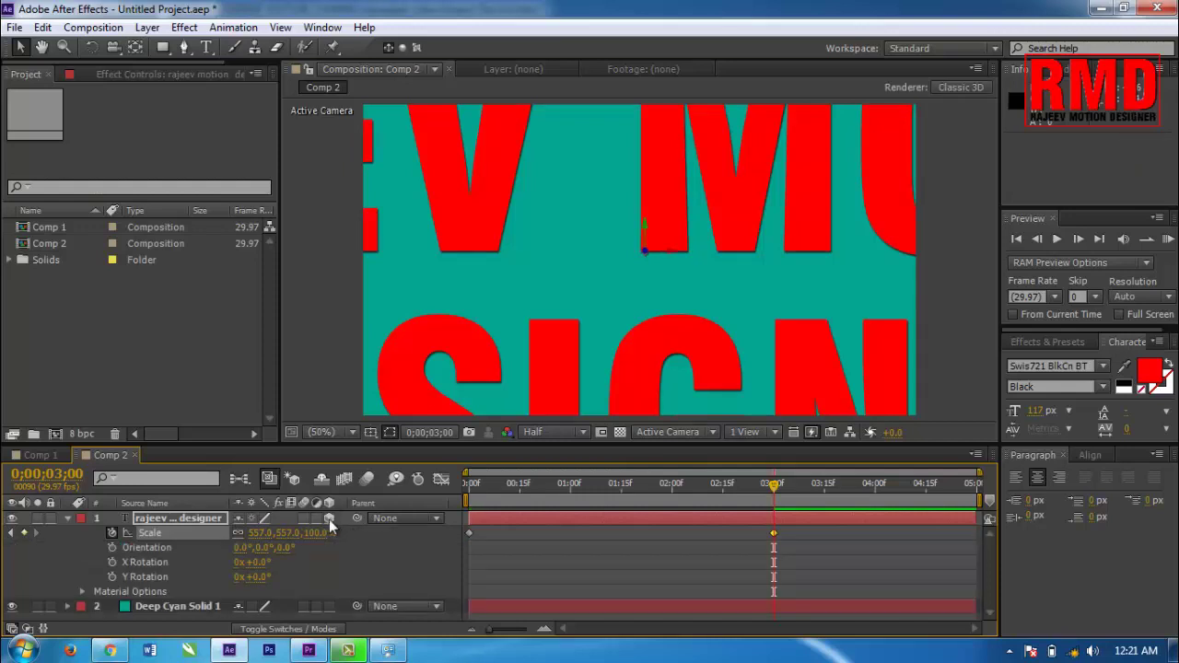
click(367, 478)
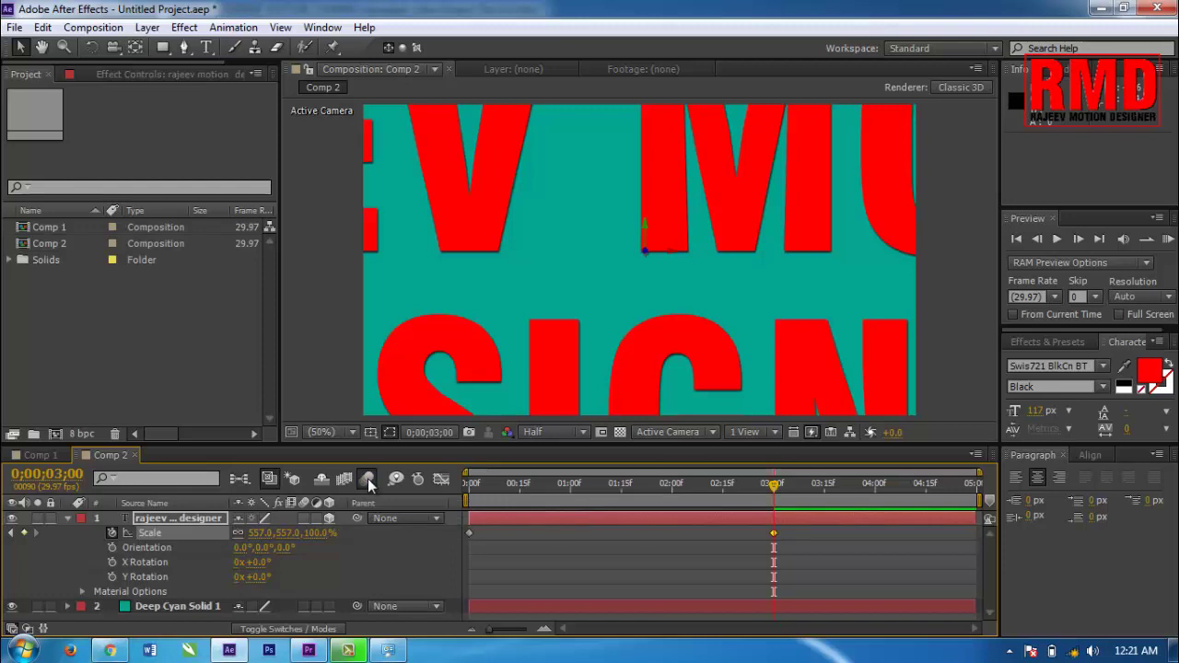
click(293, 481)
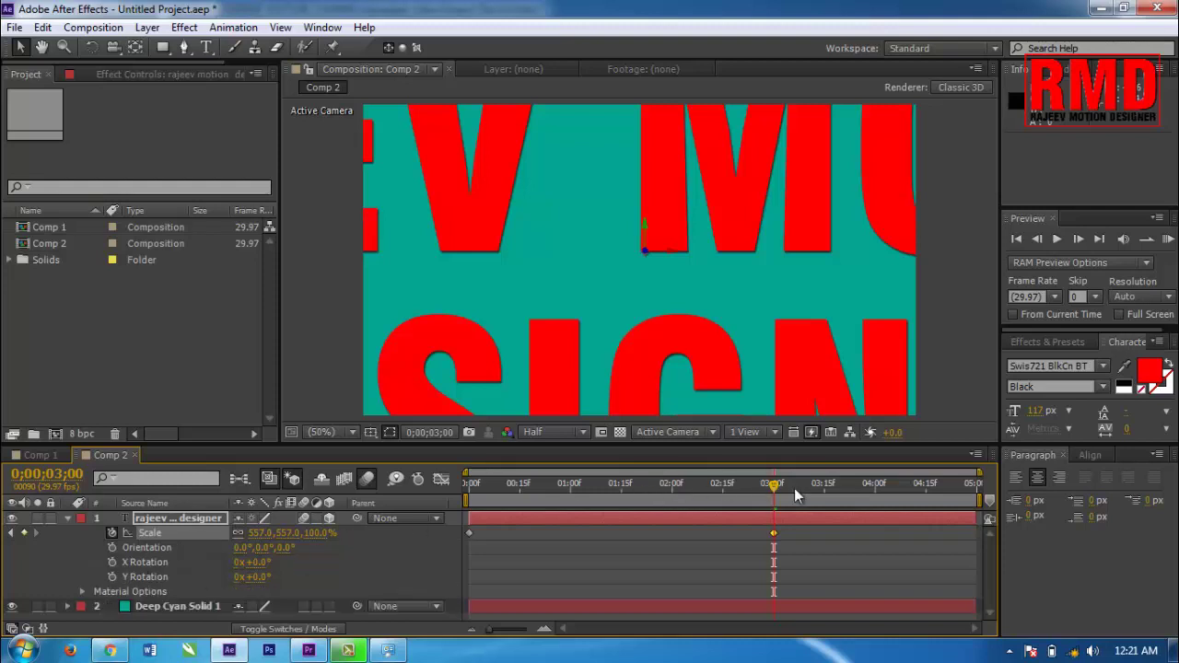
click(580, 486)
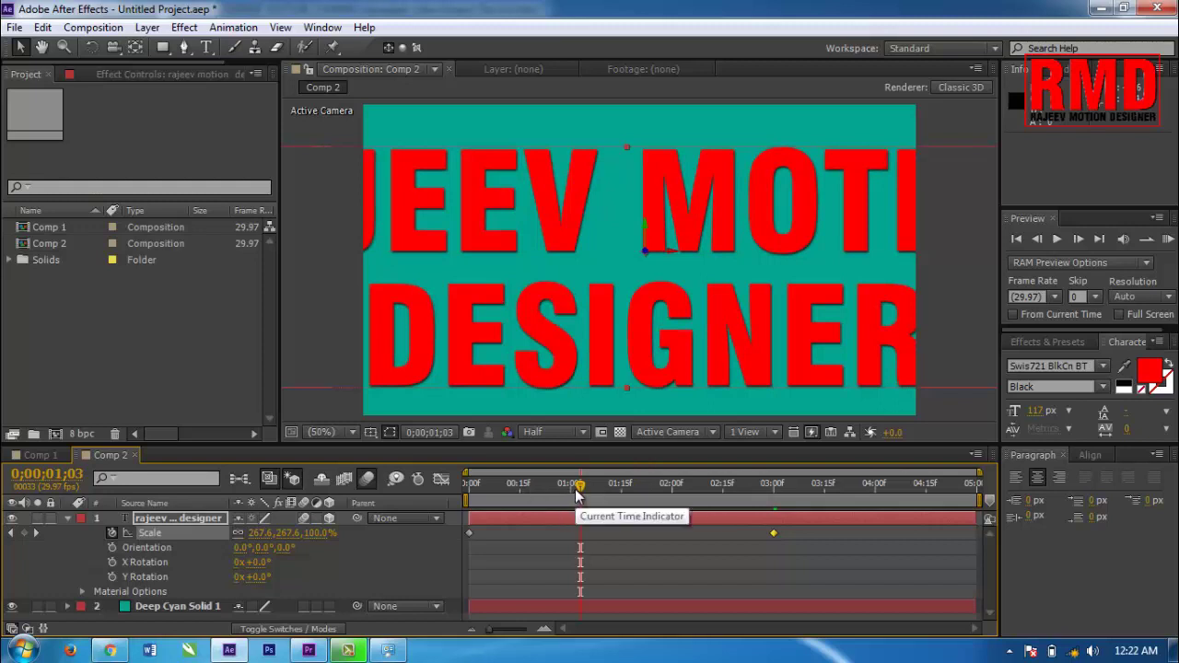
Move the 557% Scale keyframe from 3 s to about 1 s and preview the faster zoom.
drag(578, 496, 401, 490)
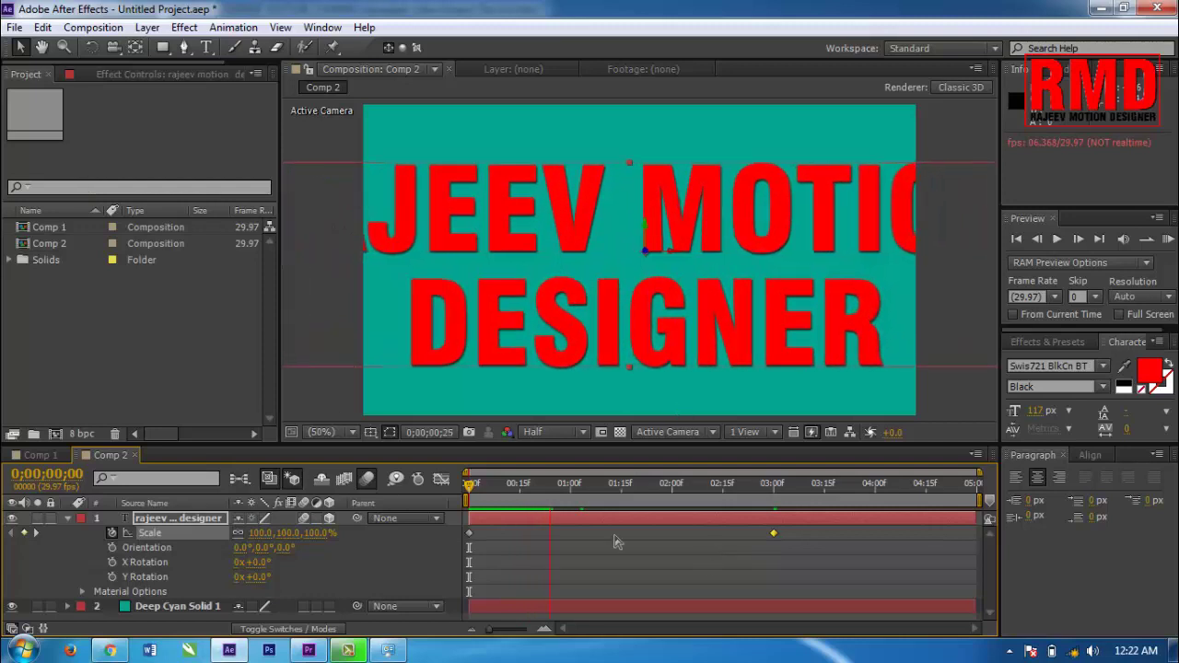
mouse_move(775, 536)
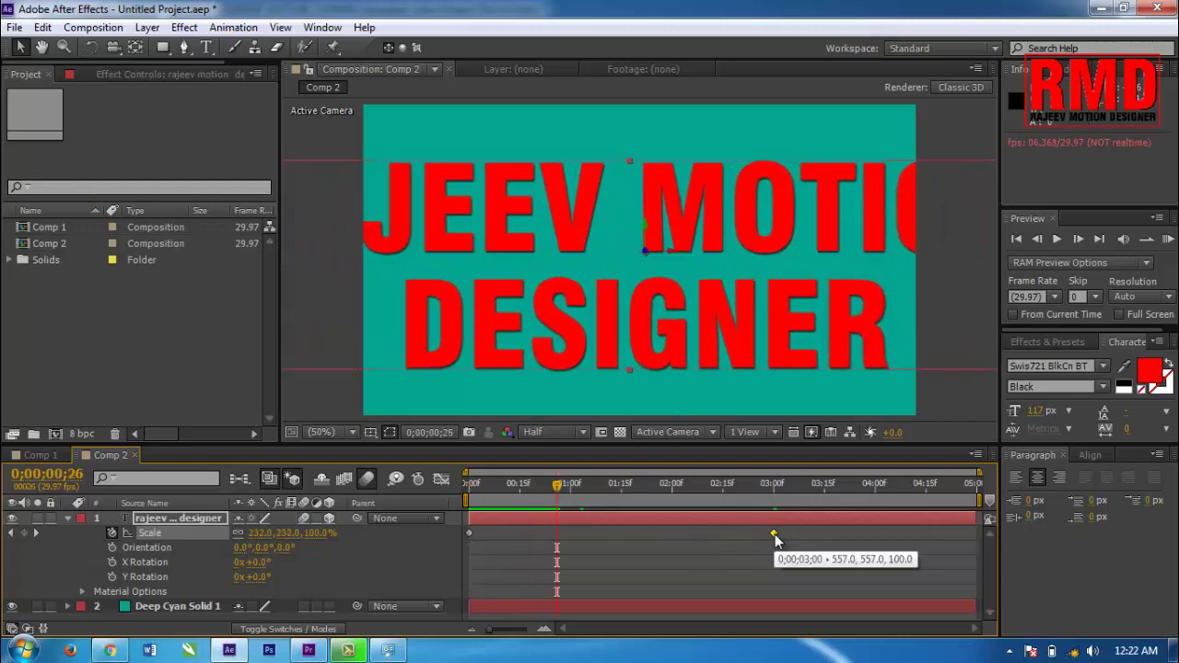
drag(774, 536, 576, 532)
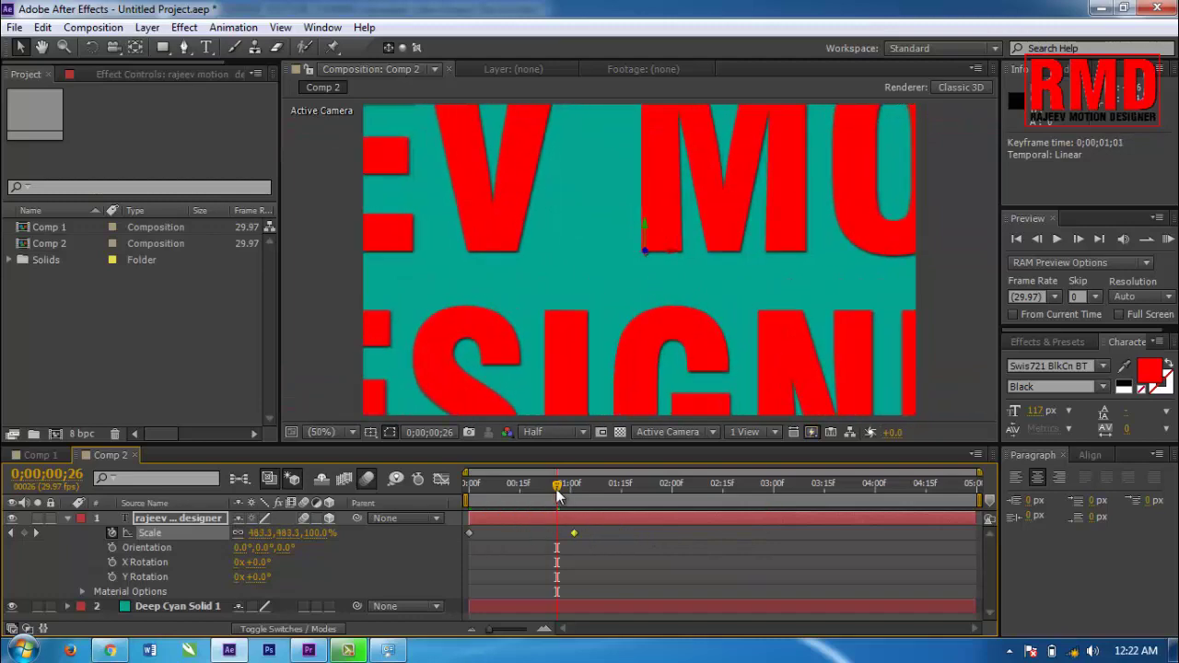
key(space)
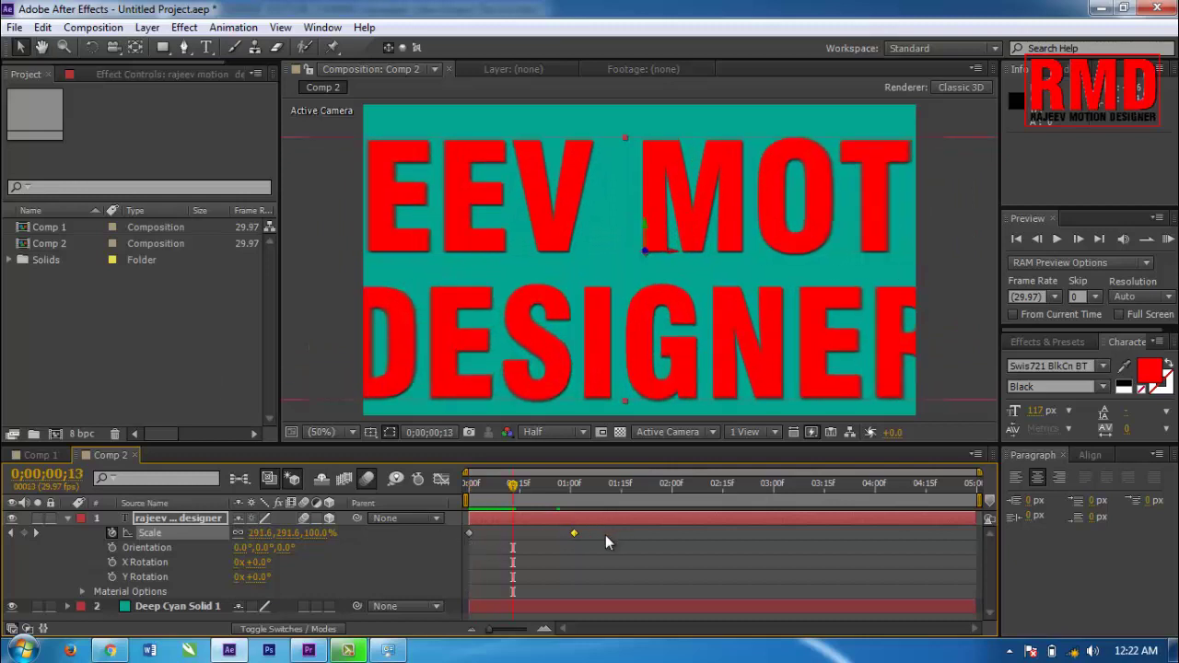
Return to frame zero and marquee-select the Scale and Orientation keyframes.
drag(513, 483, 466, 486)
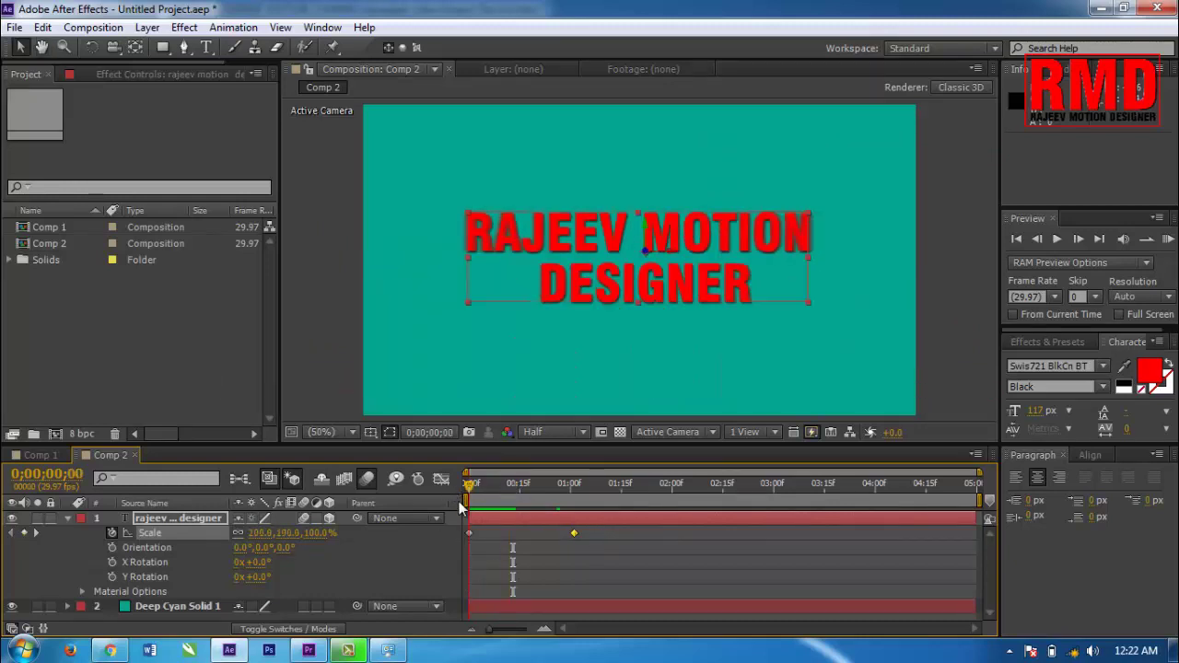
click(596, 533)
drag(591, 532, 456, 551)
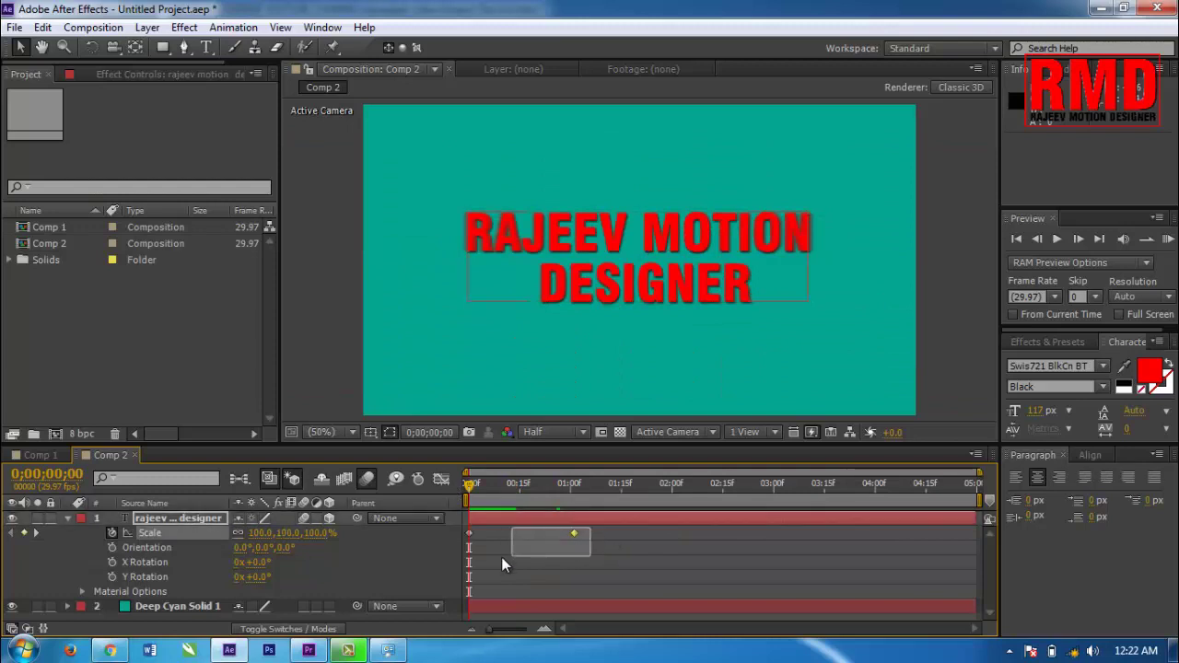
Time-reverse the Scale keyframes so the text starts at 557% and shrinks to 100%.
right_click(574, 533)
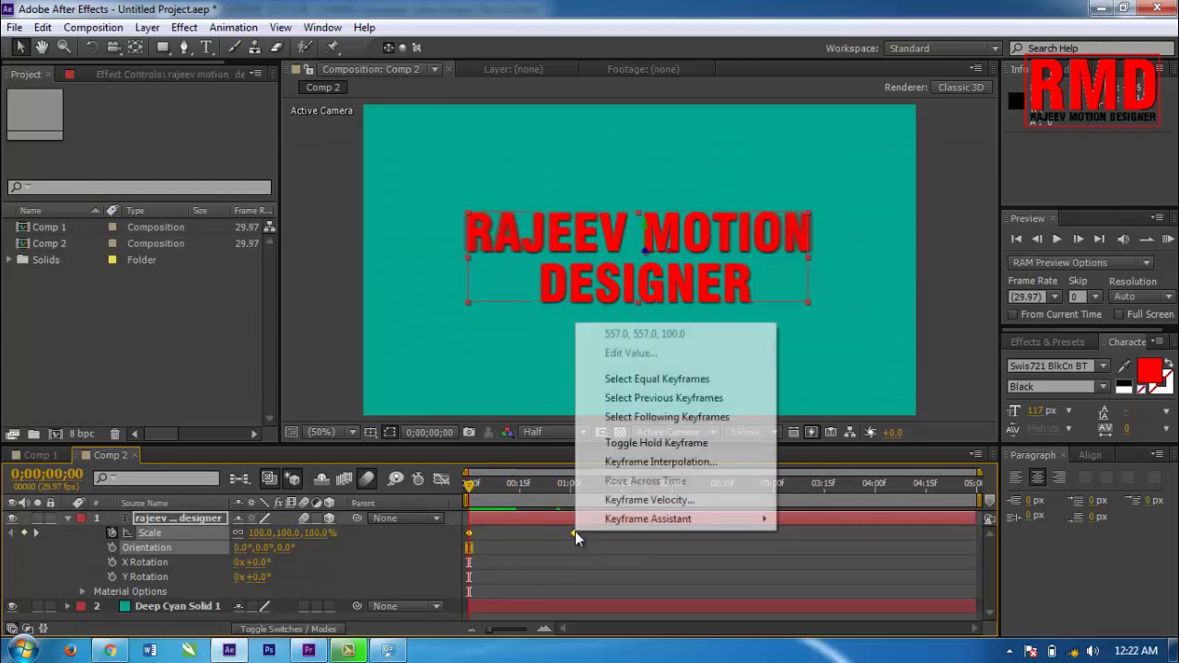
mouse_move(631, 520)
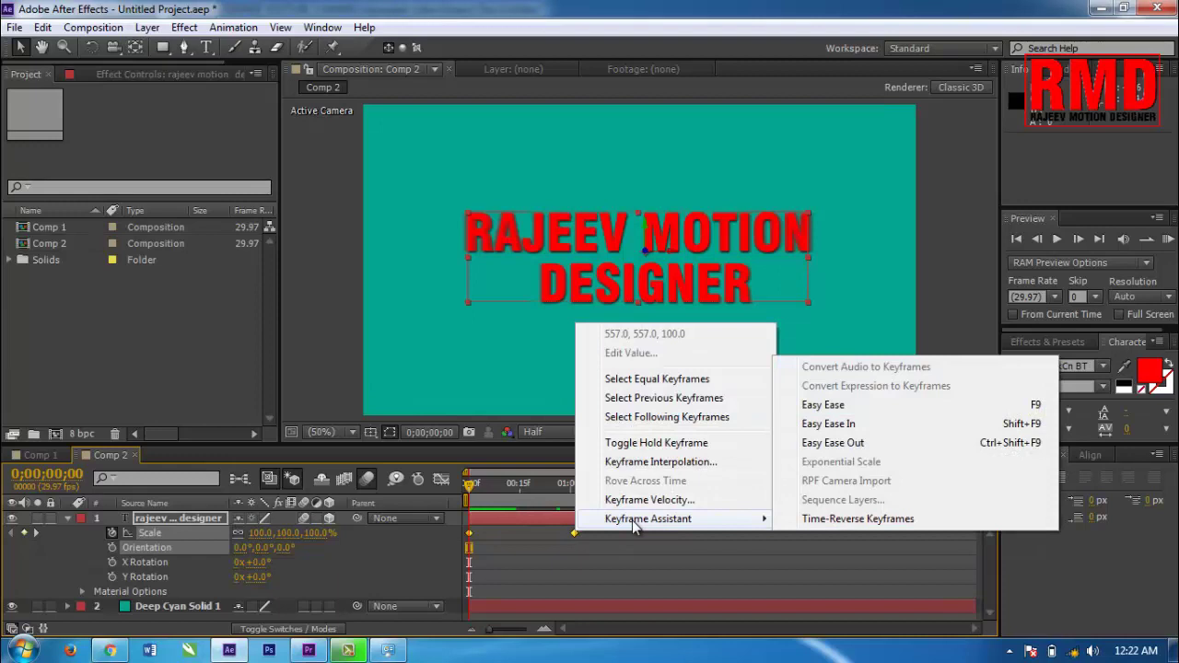
click(848, 520)
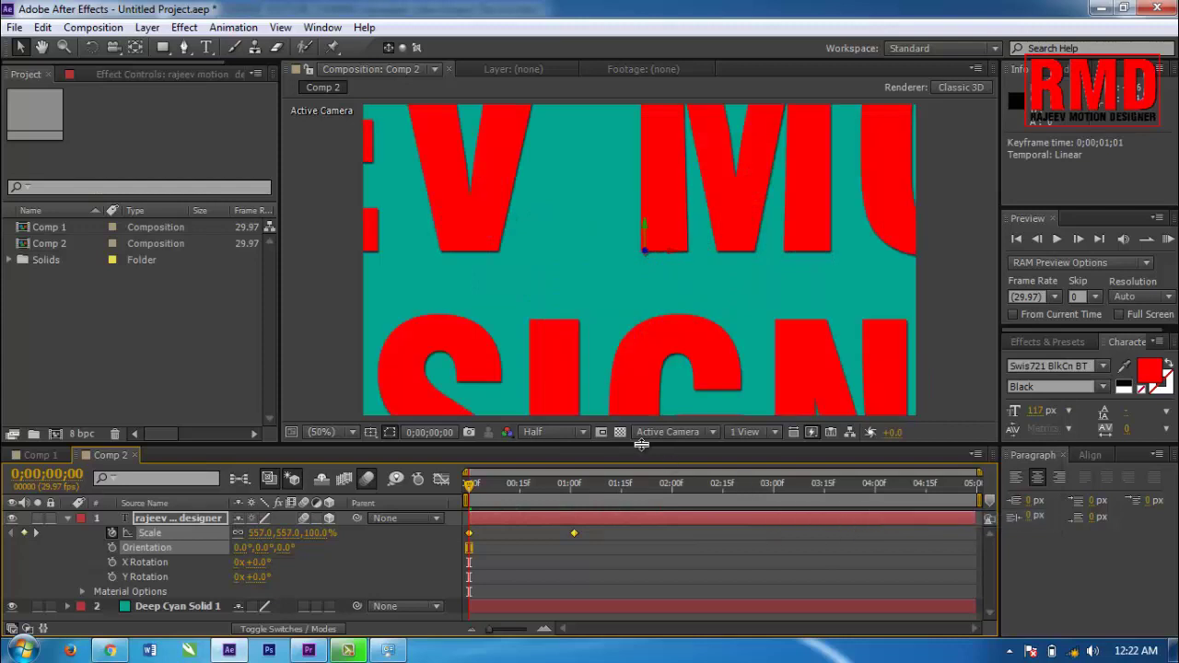
Drop the preview resolution from Half to Third and replay the title's zoom-in.
key(space)
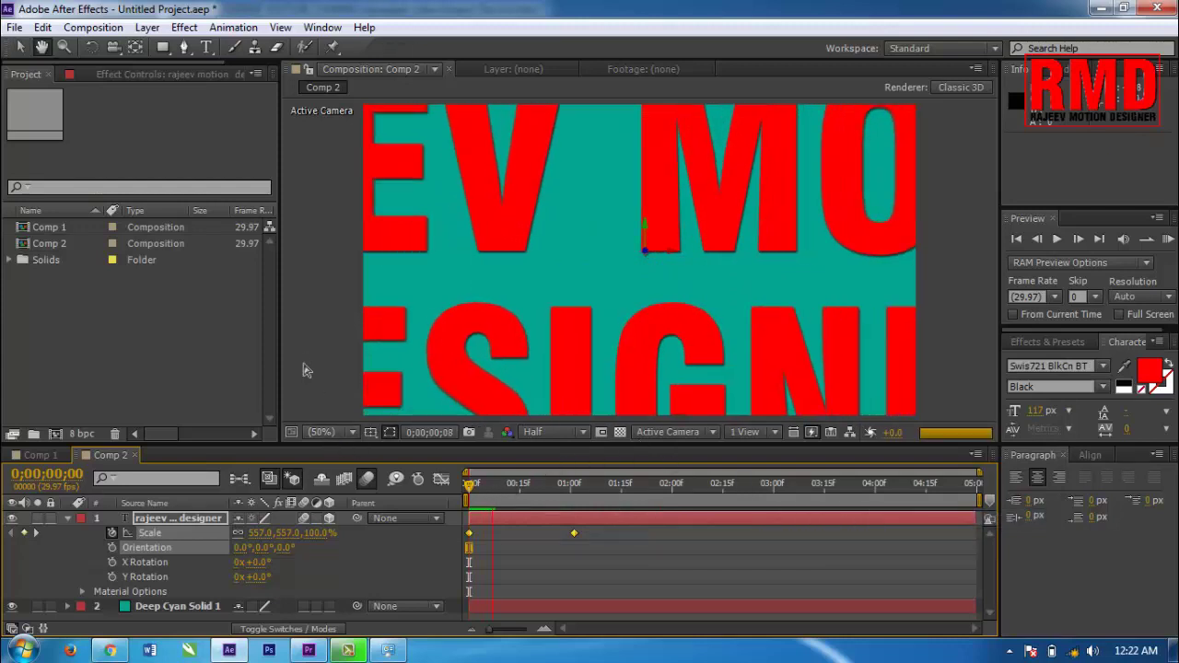
click(572, 432)
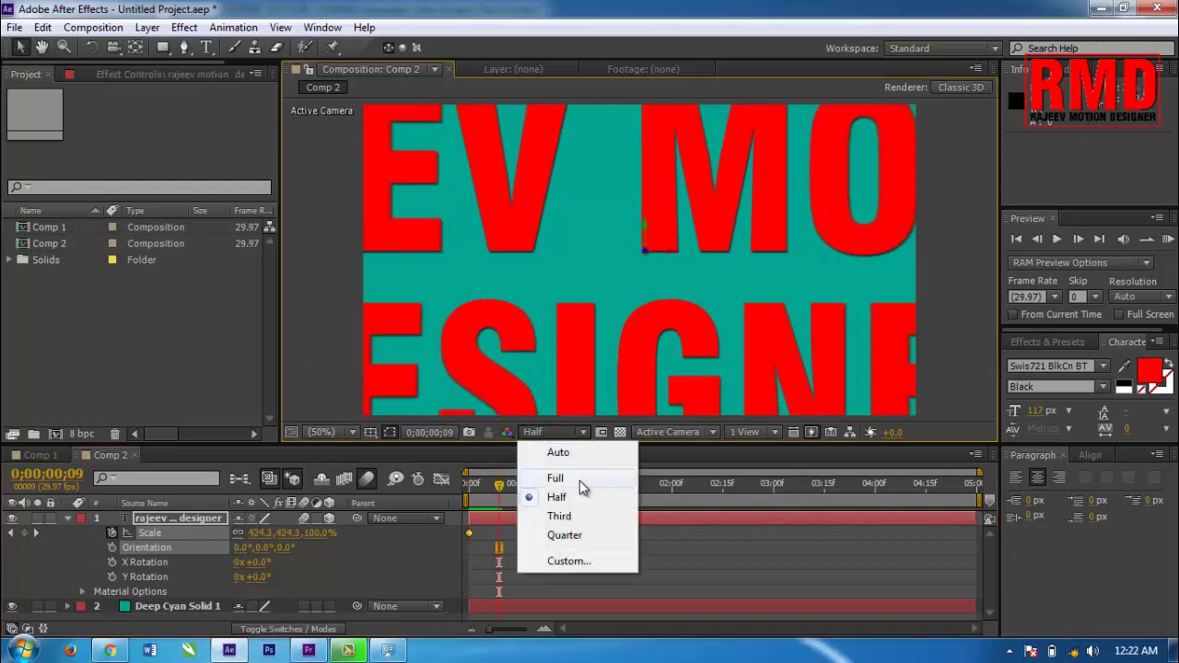
click(579, 516)
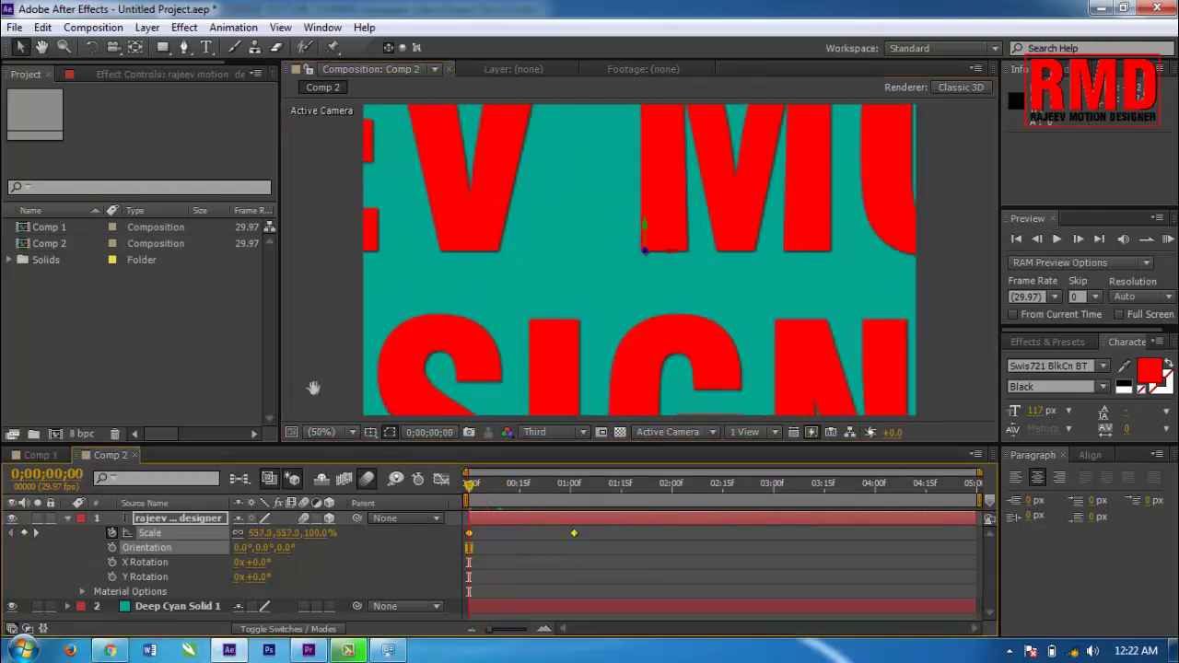
key(space)
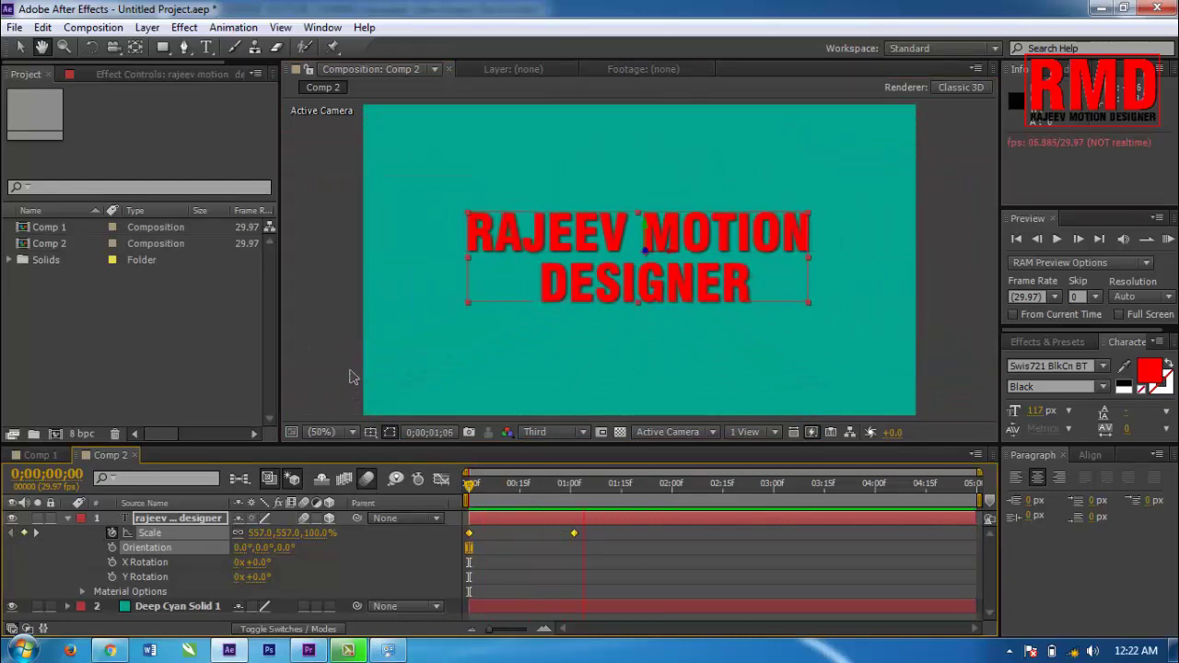
key(space)
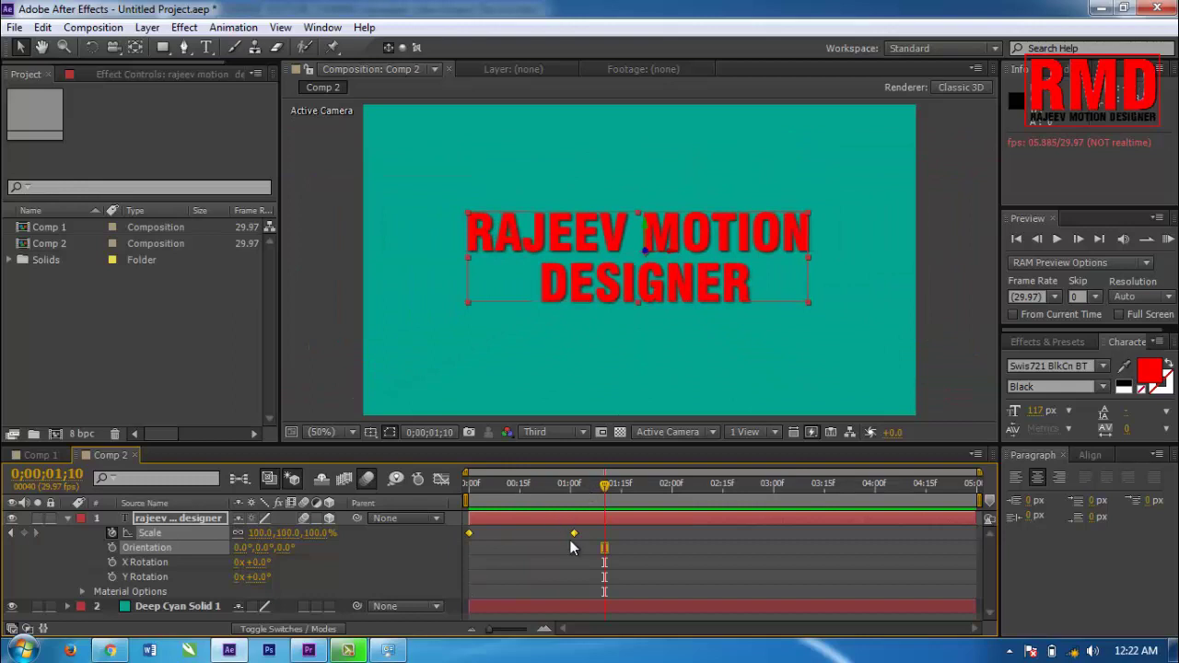
click(574, 533)
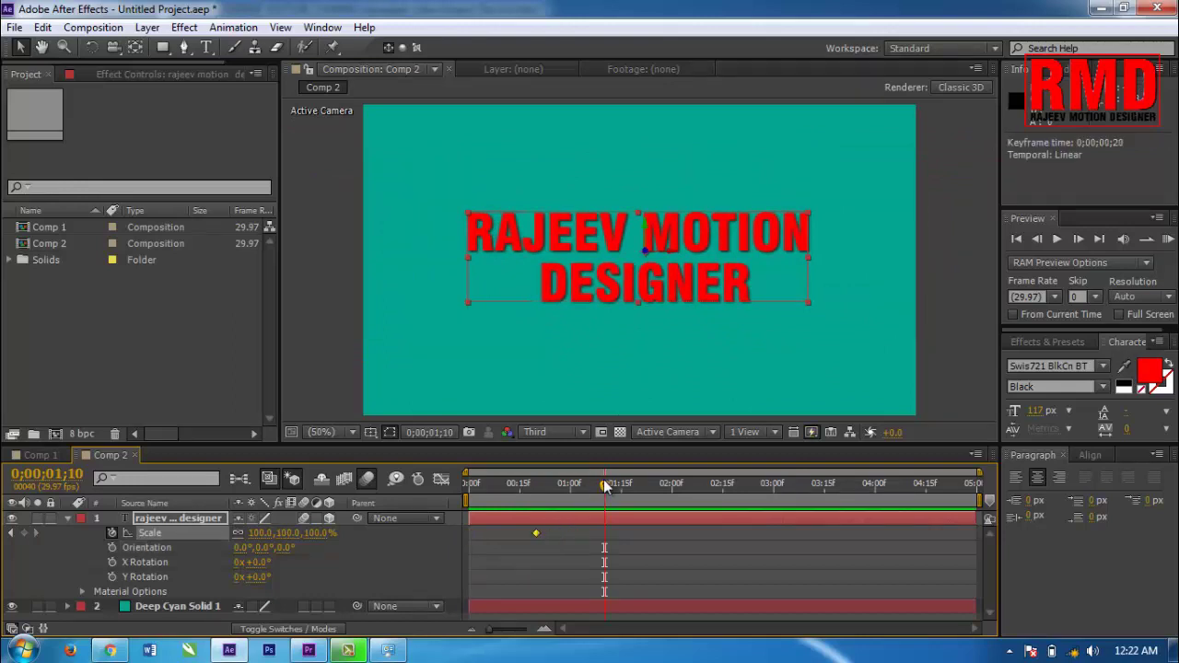
Replay the motion-blurred zoom-in from frame zero several times, then deselect the layer.
drag(605, 486, 456, 486)
key(space)
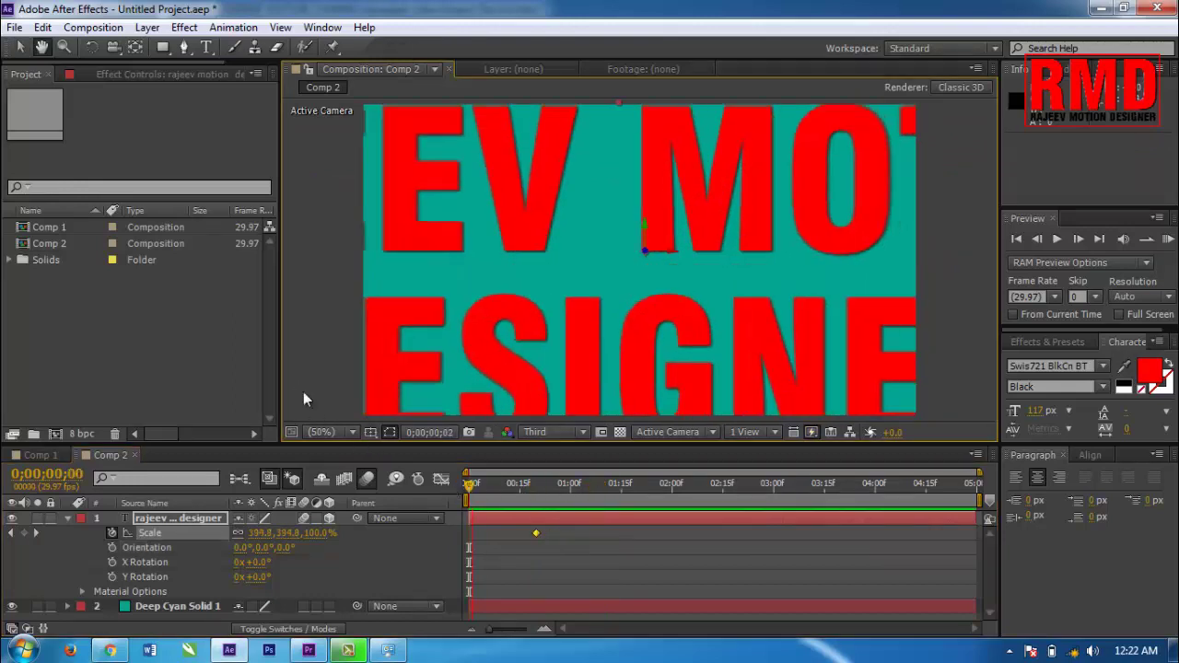
key(space)
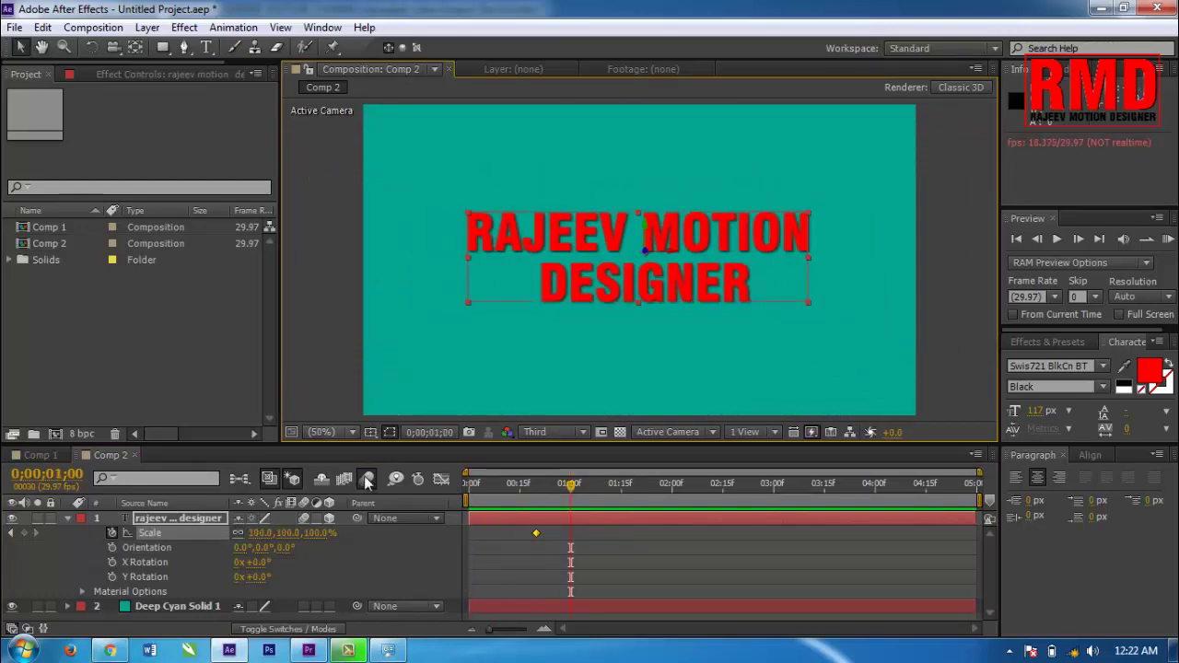
drag(494, 490, 467, 487)
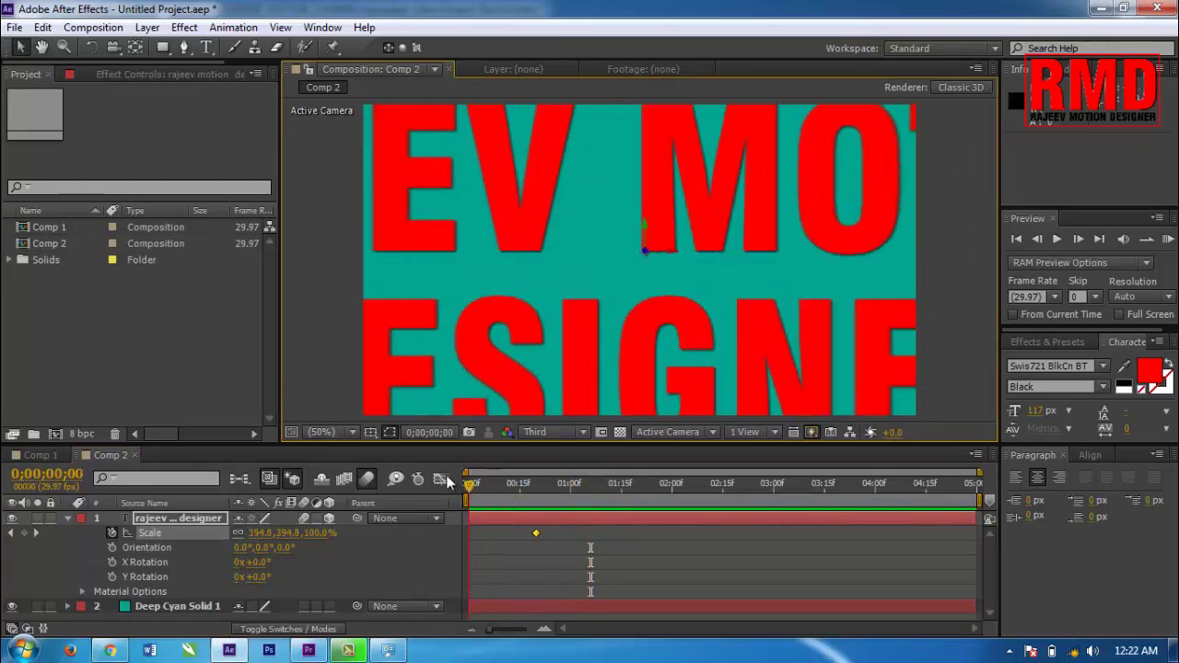
key(space)
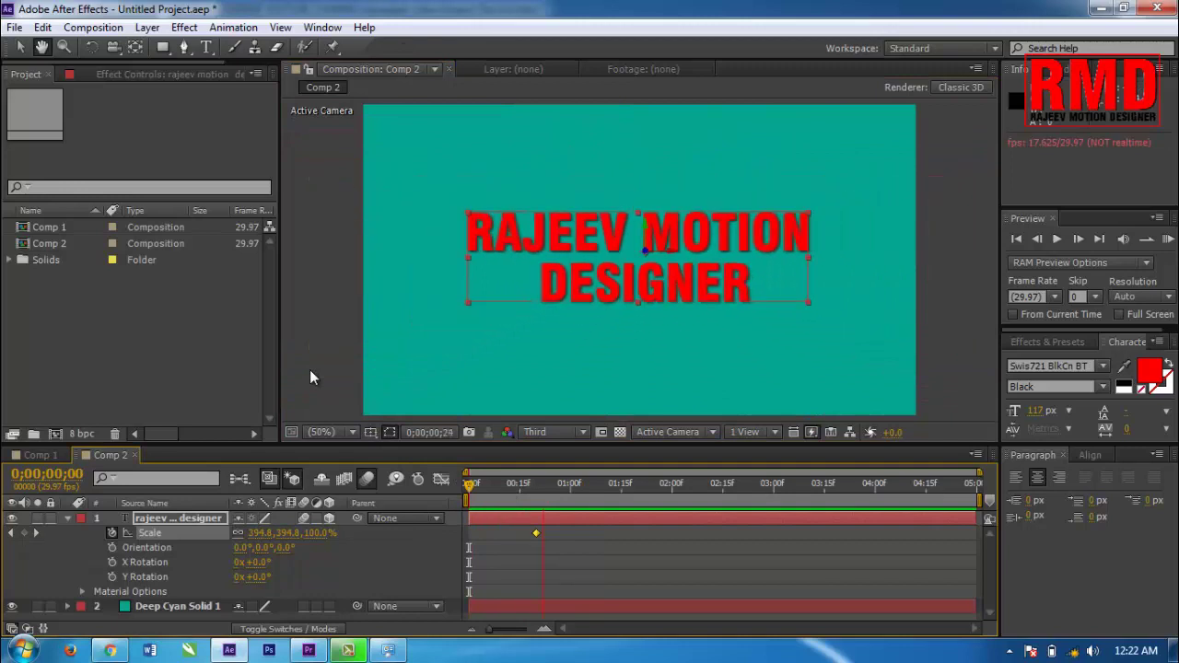
key(space)
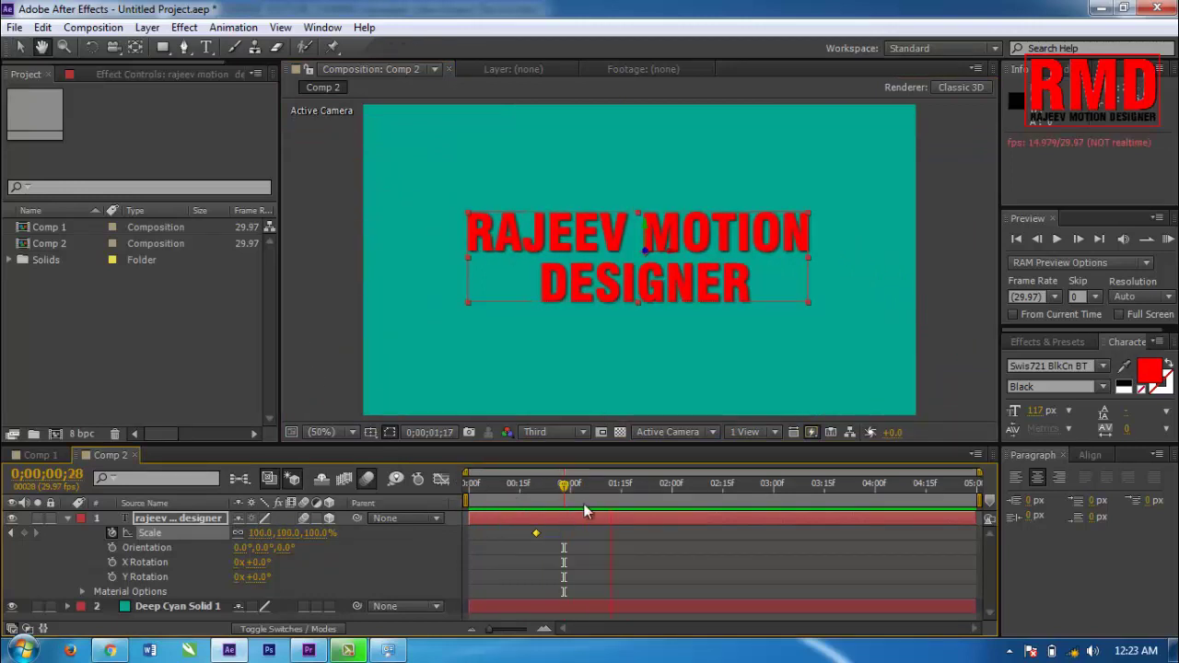
click(470, 489)
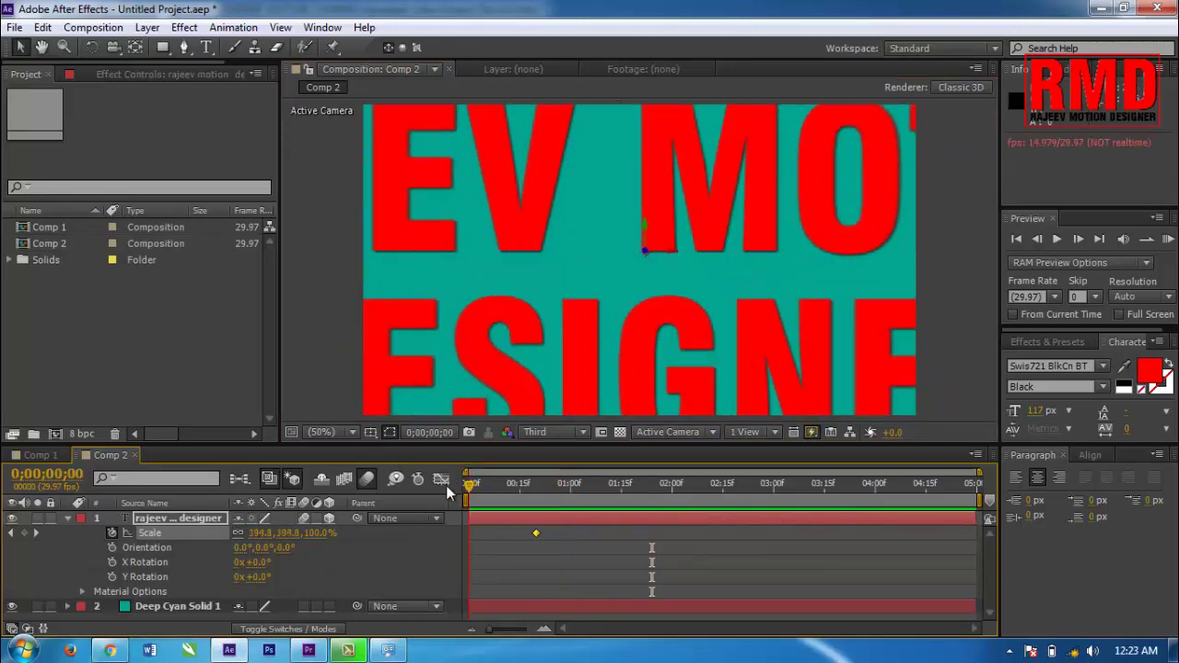
key(space)
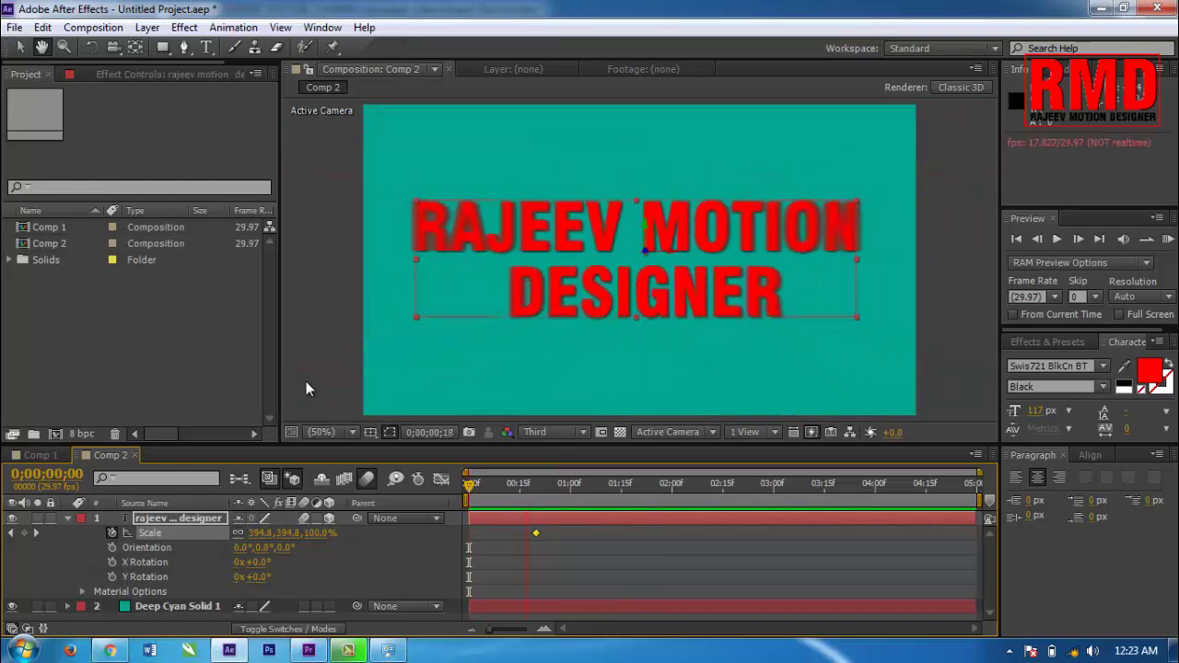
click(520, 484)
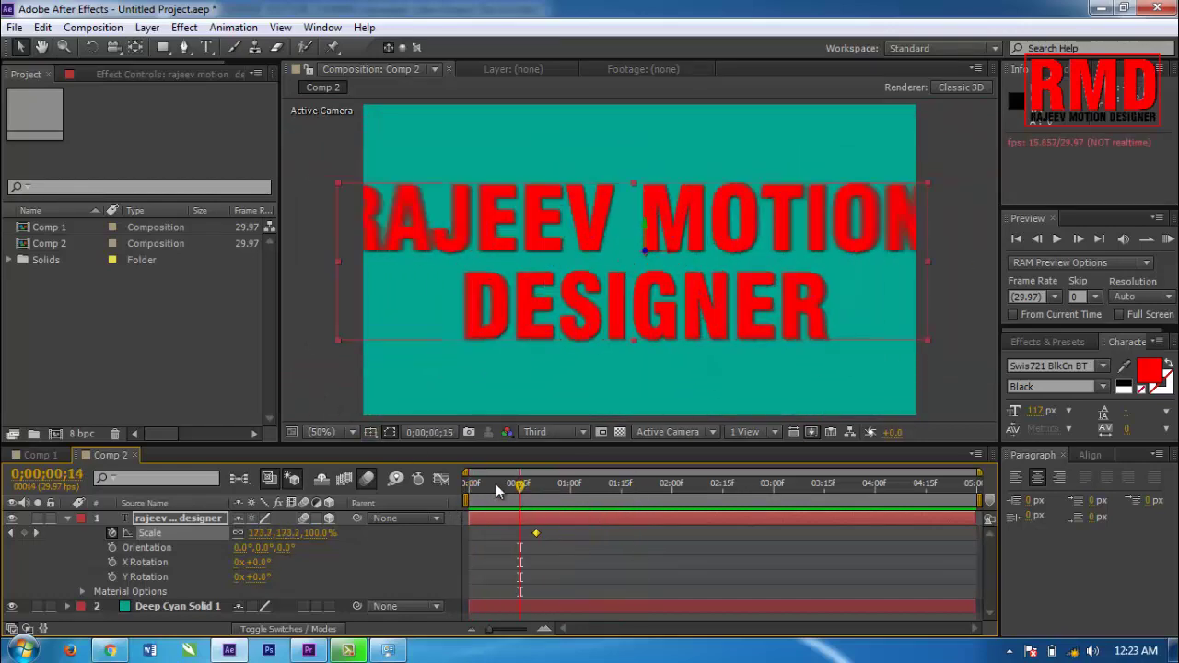
key(space)
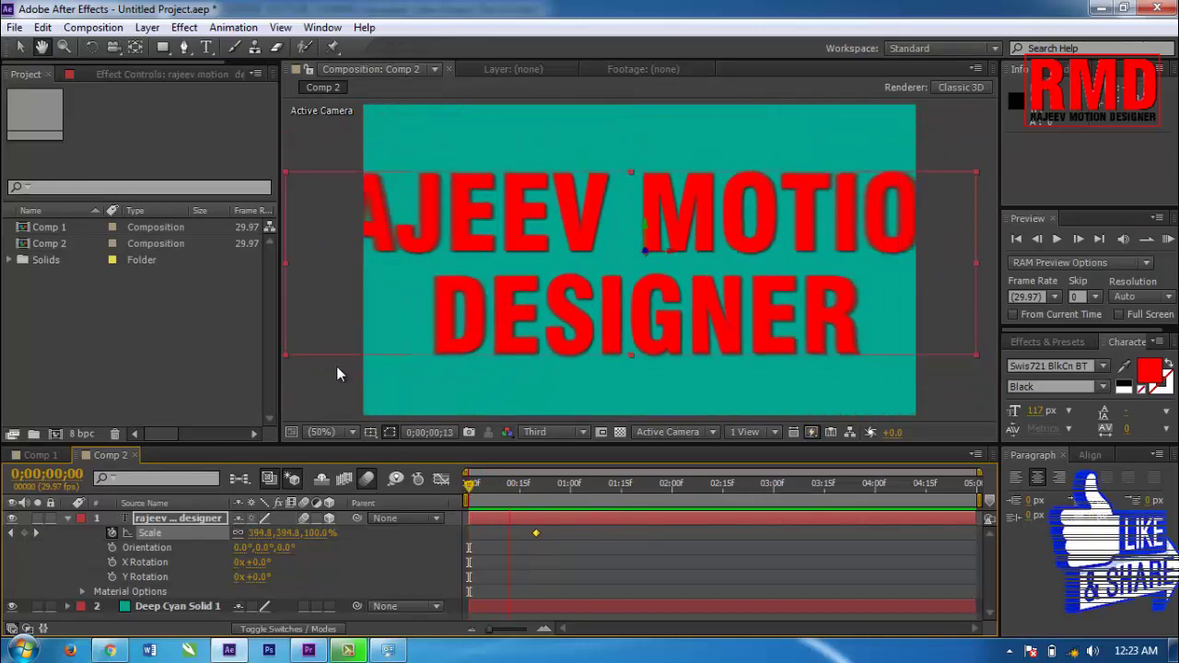
key(space)
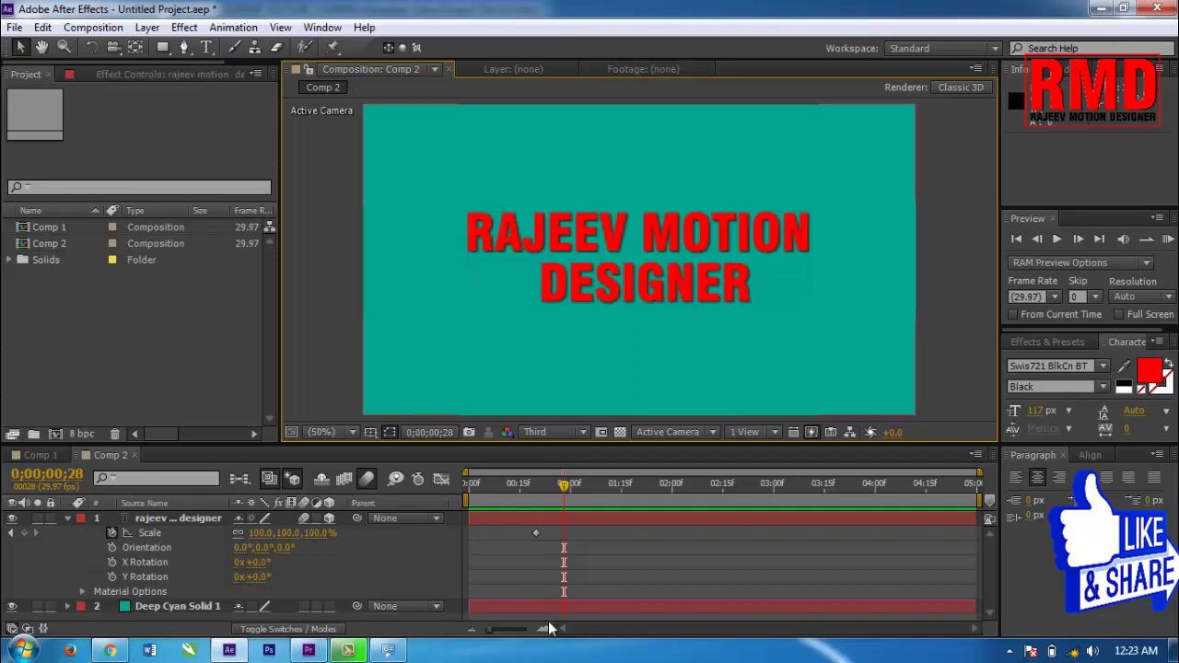
click(590, 580)
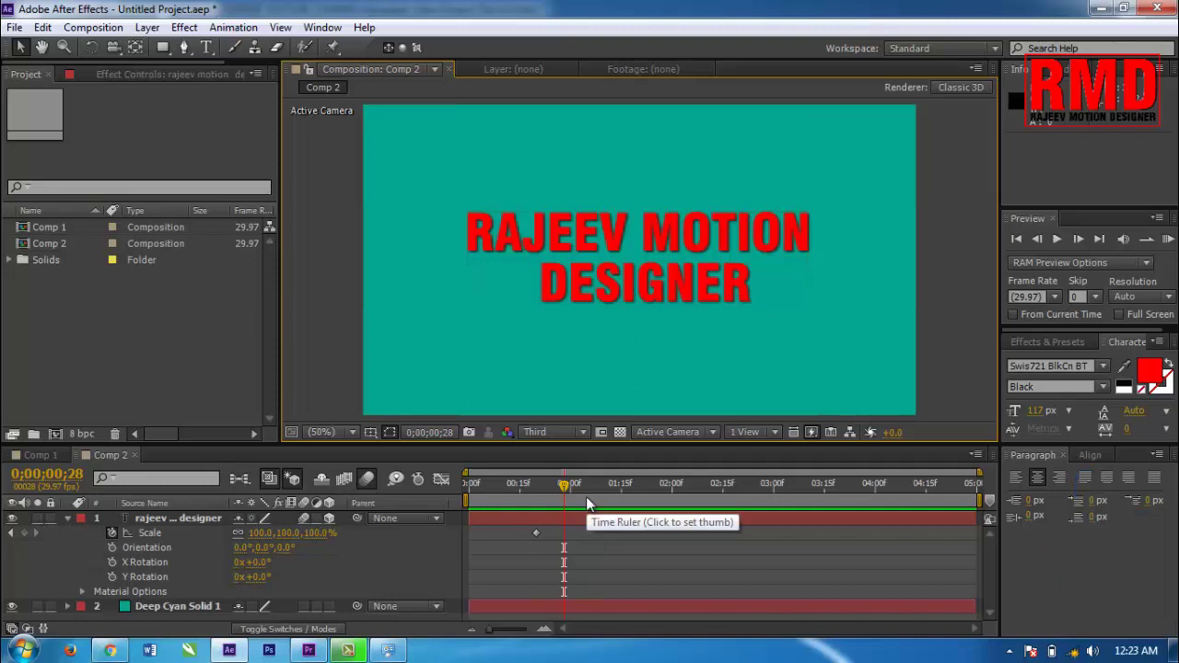